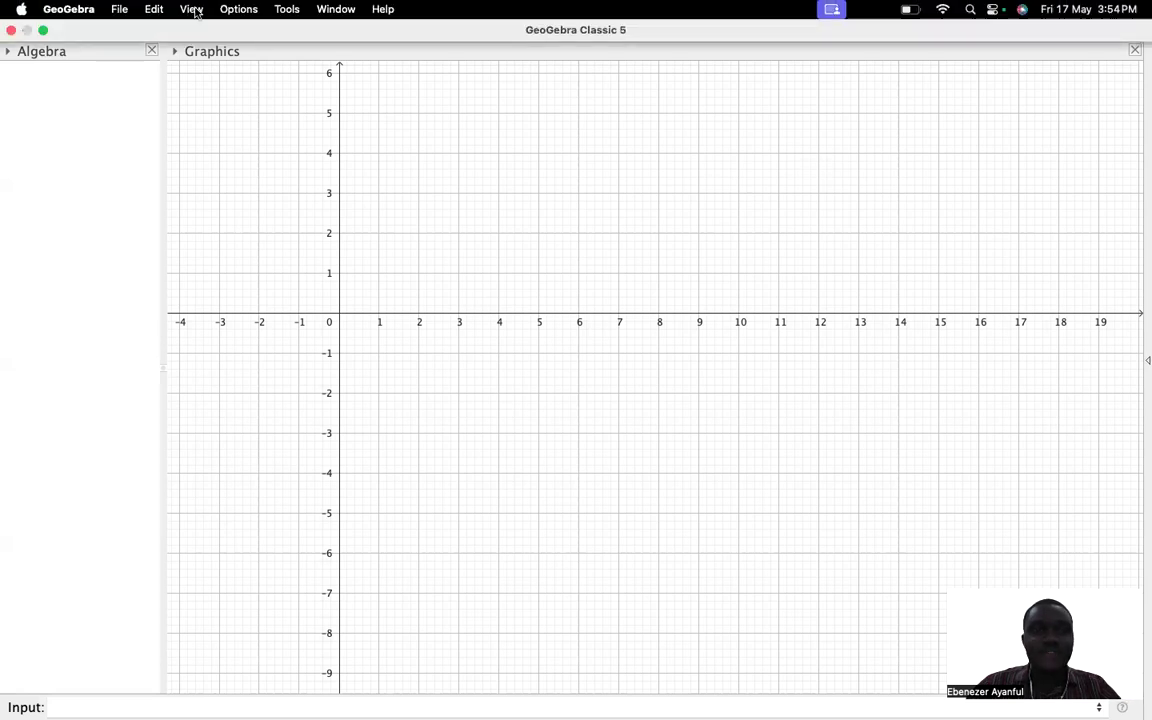
Show the Graphics 2 view beside the main graphics view and close it again
left_click(191, 10)
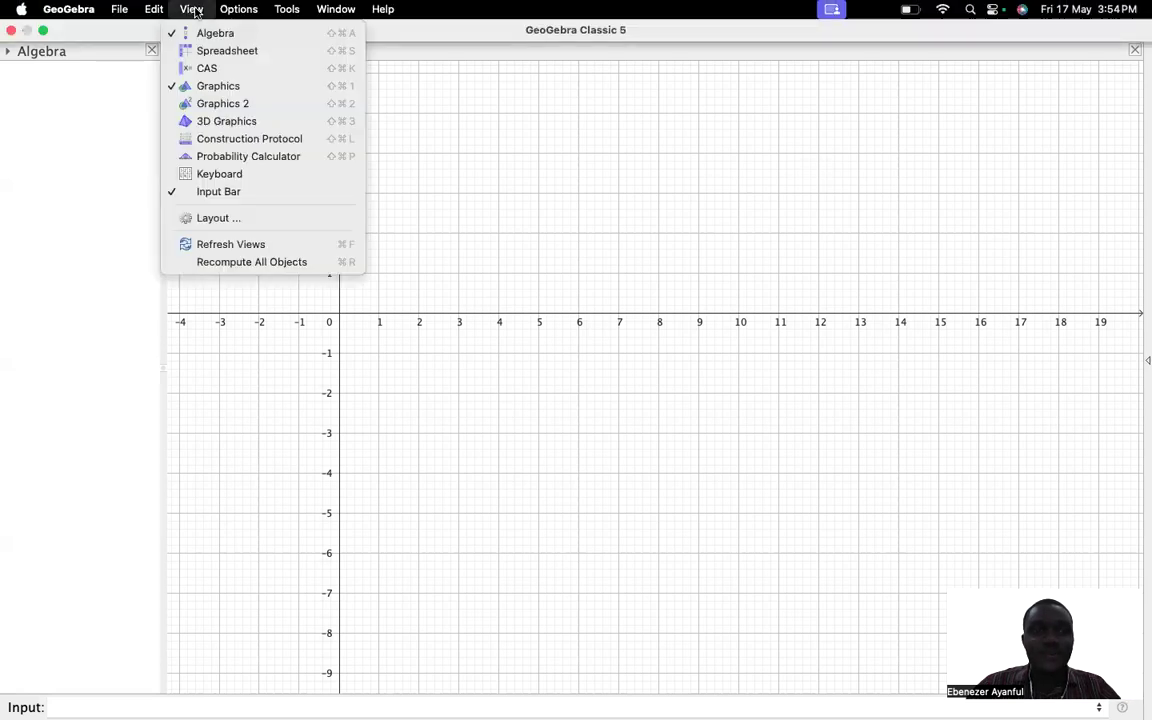
left_click(245, 107)
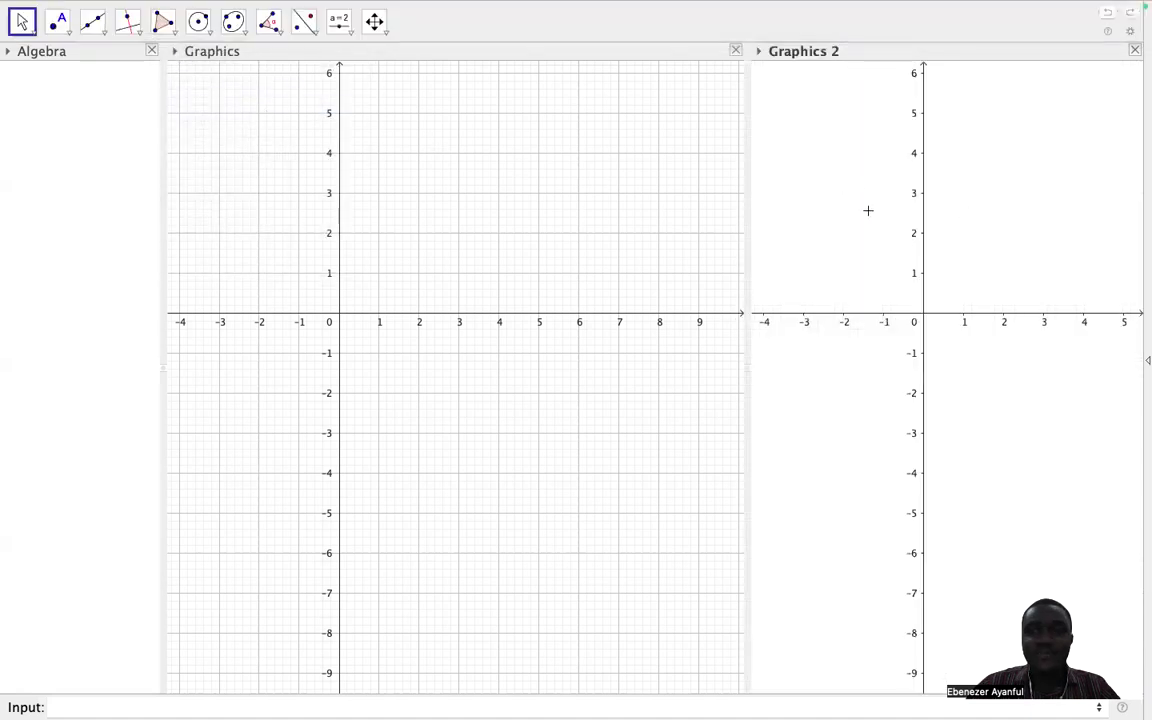
left_click(1135, 52)
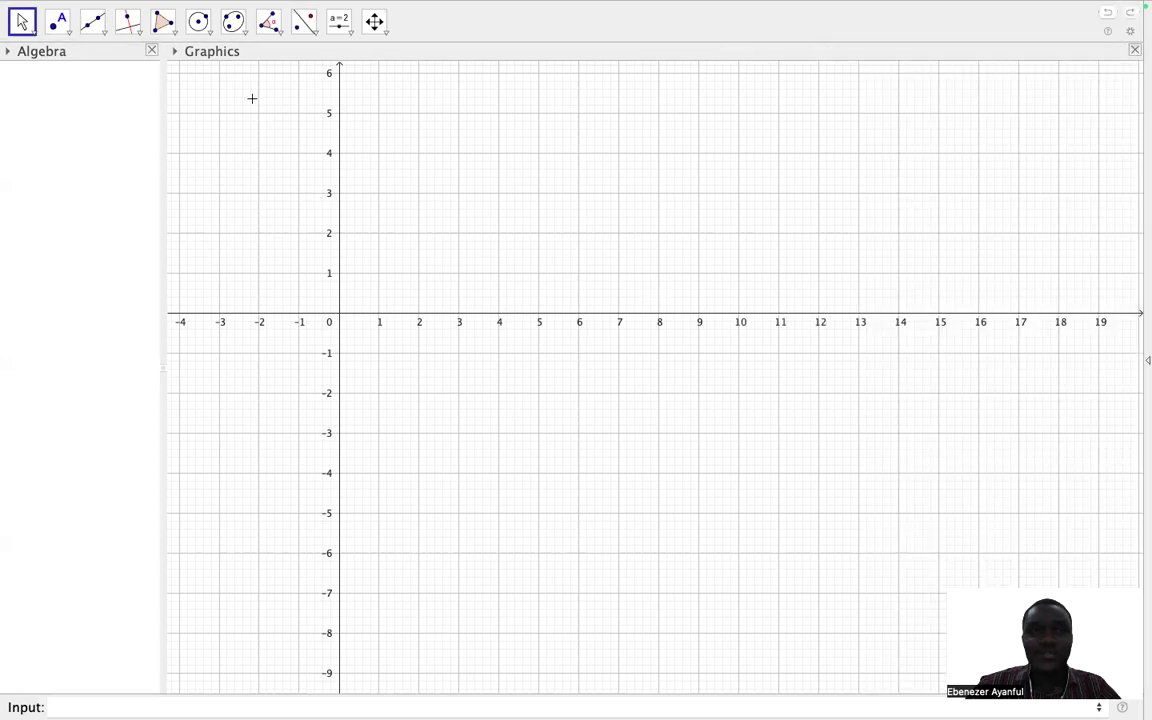
Show the 3D Graphics view beside the main graphics view and close it again
left_click(190, 9)
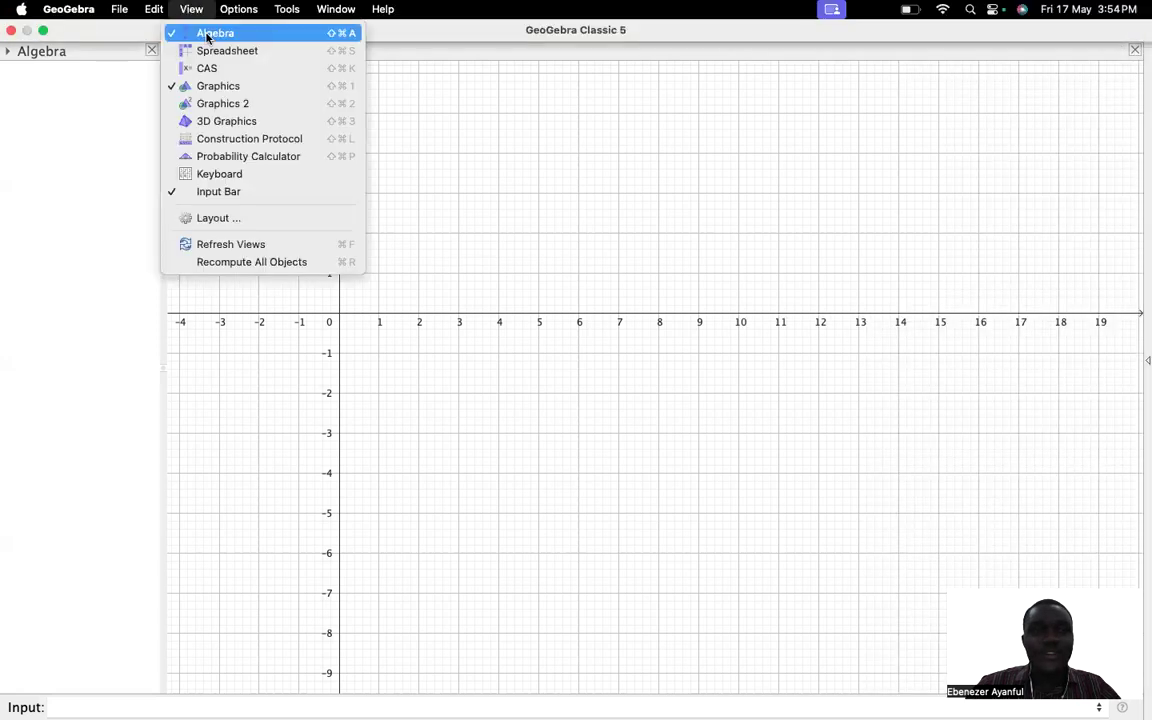
left_click(255, 124)
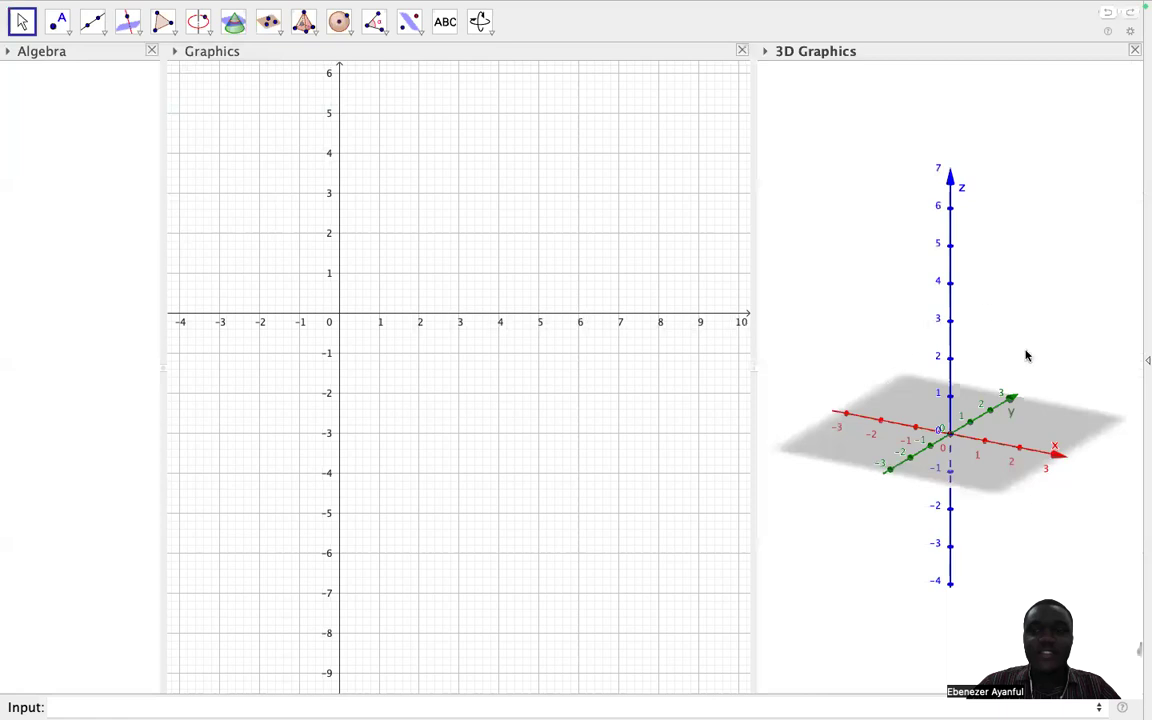
left_click(1134, 50)
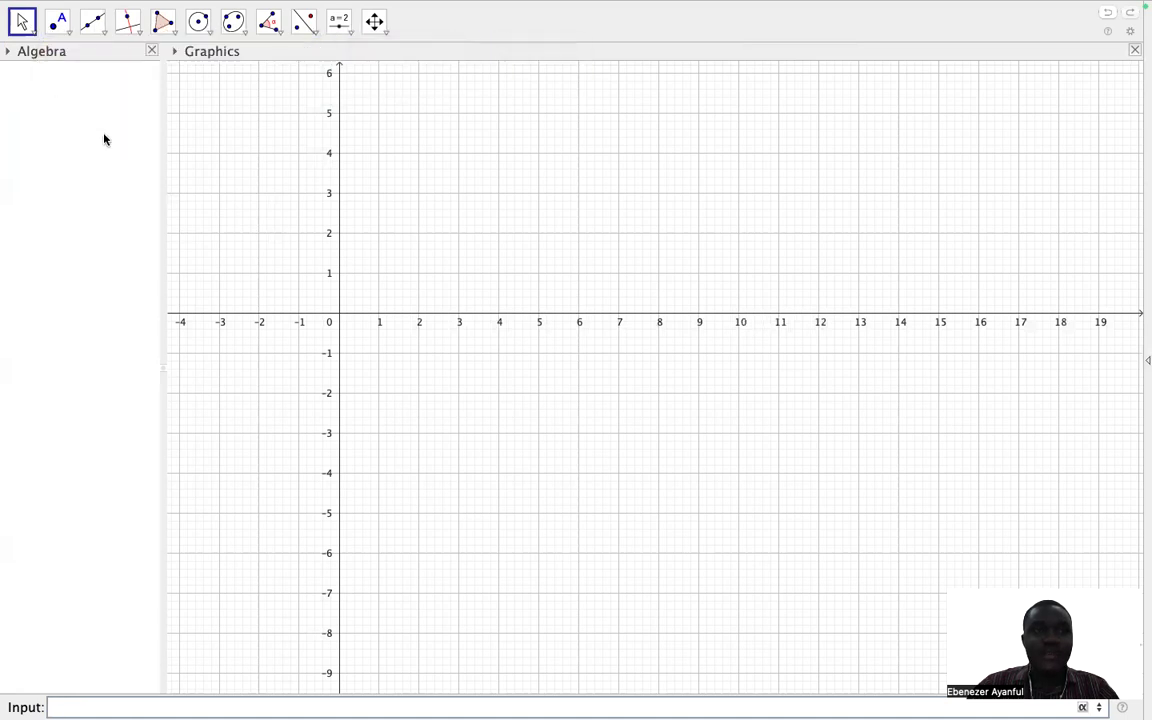
Look through the available tools for moving objects, points, special lines and conics
left_click(22, 22)
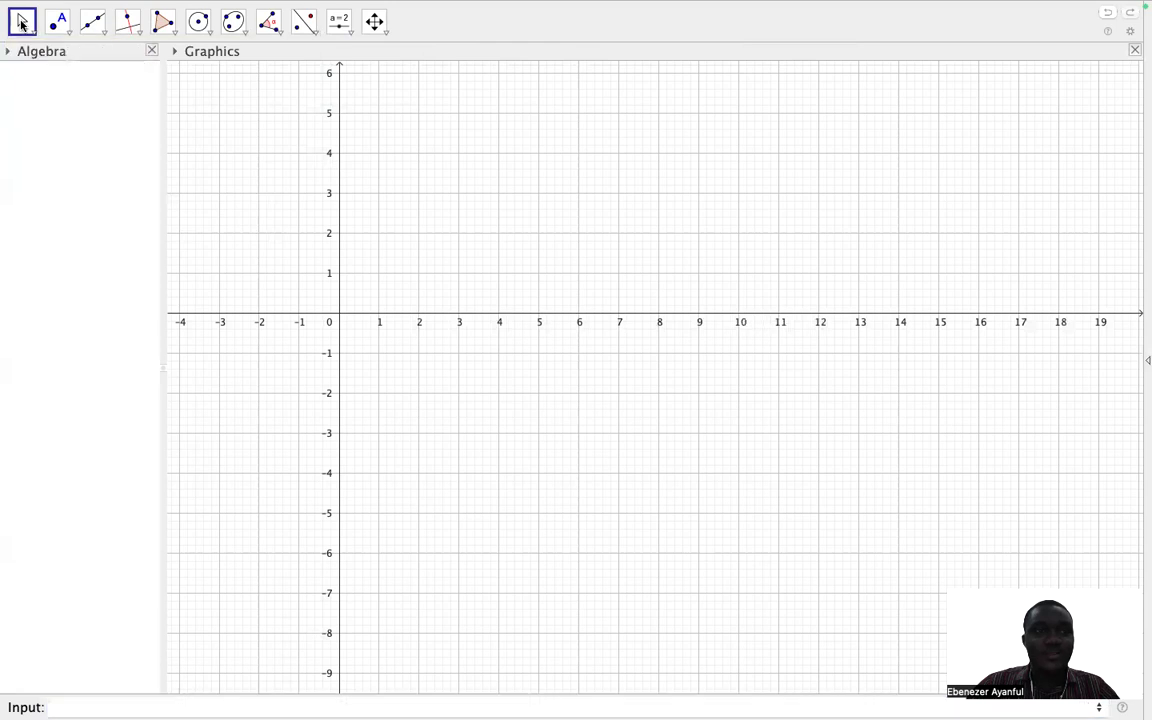
left_click(22, 22)
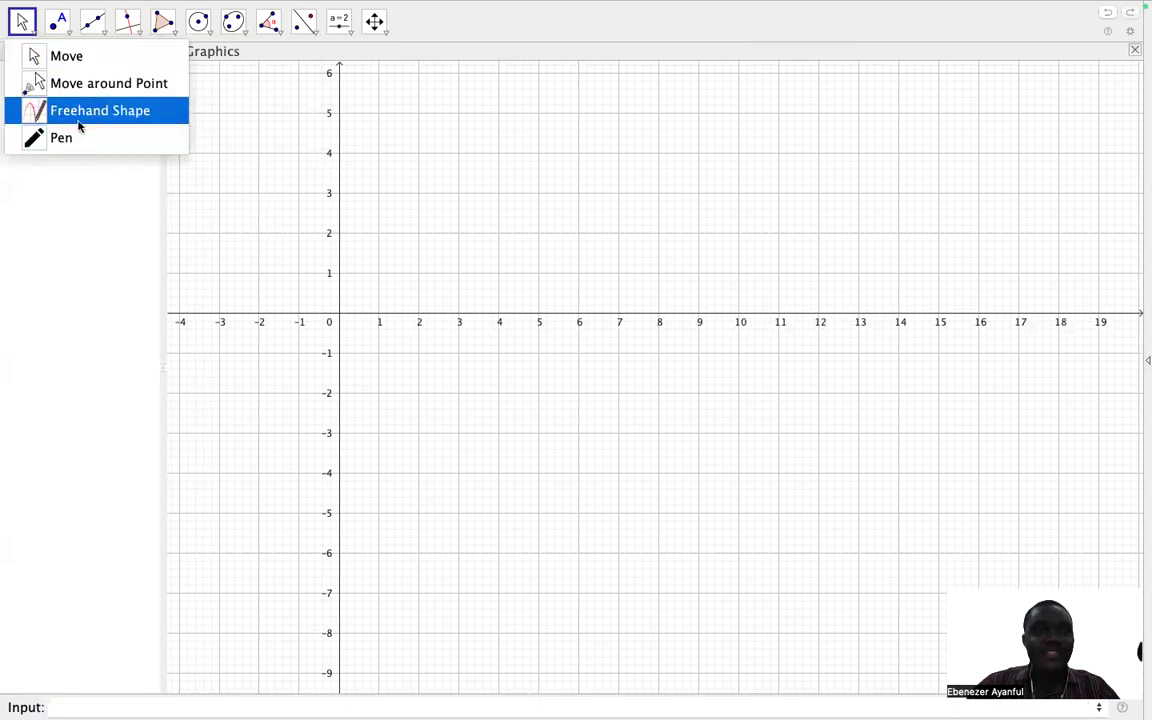
left_click(34, 33)
left_click(34, 33)
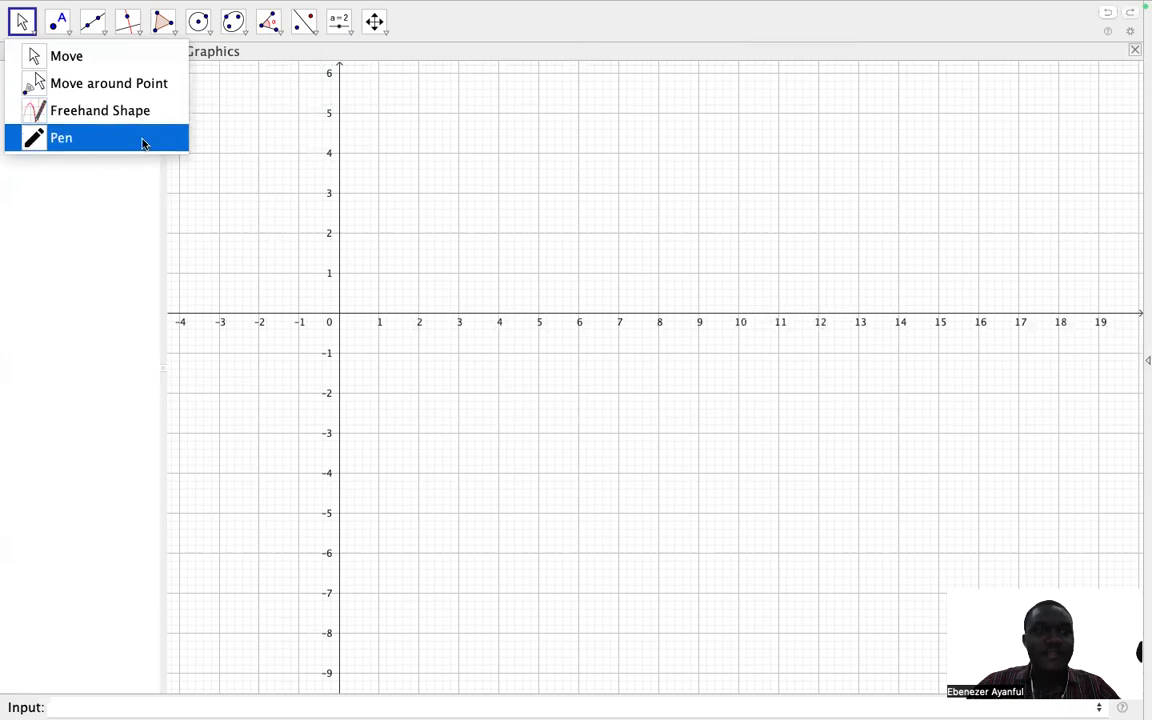
mouse_move(122, 27)
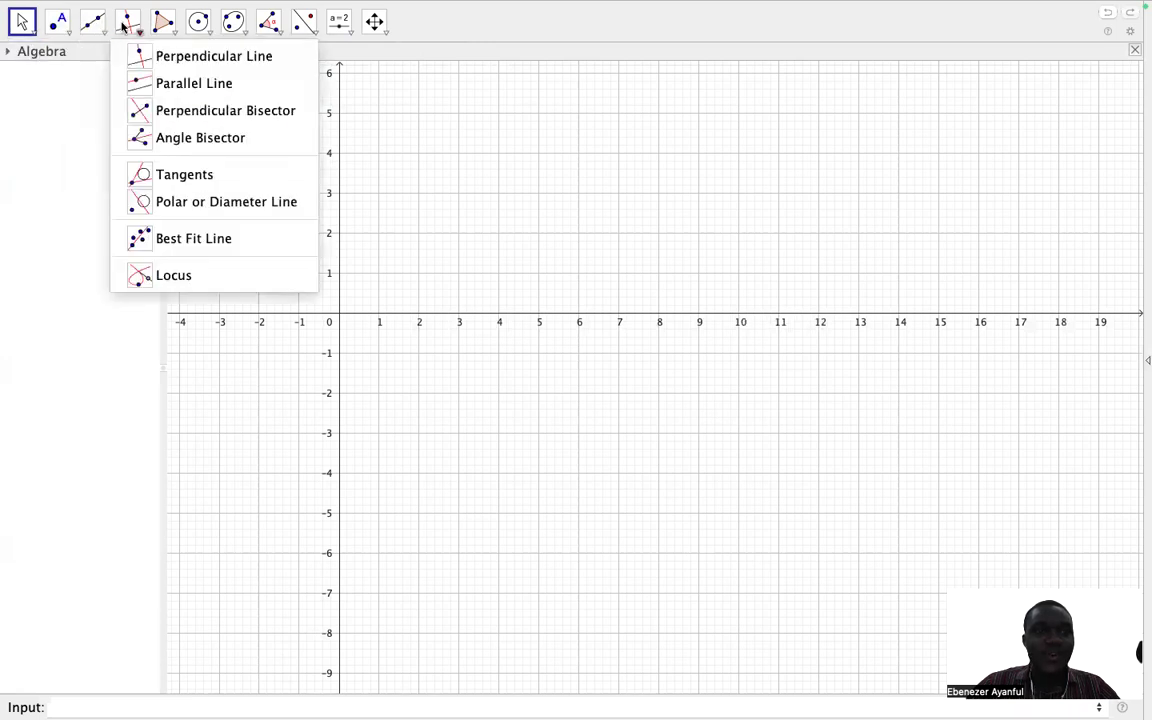
mouse_move(227, 31)
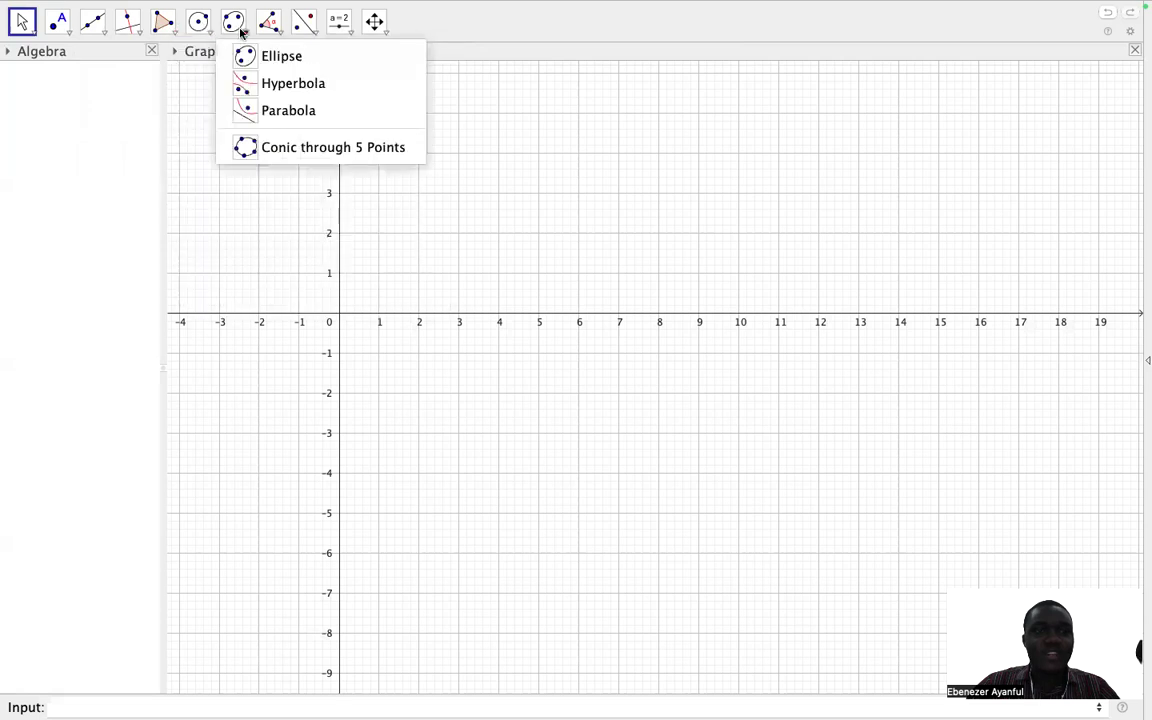
left_click(60, 24)
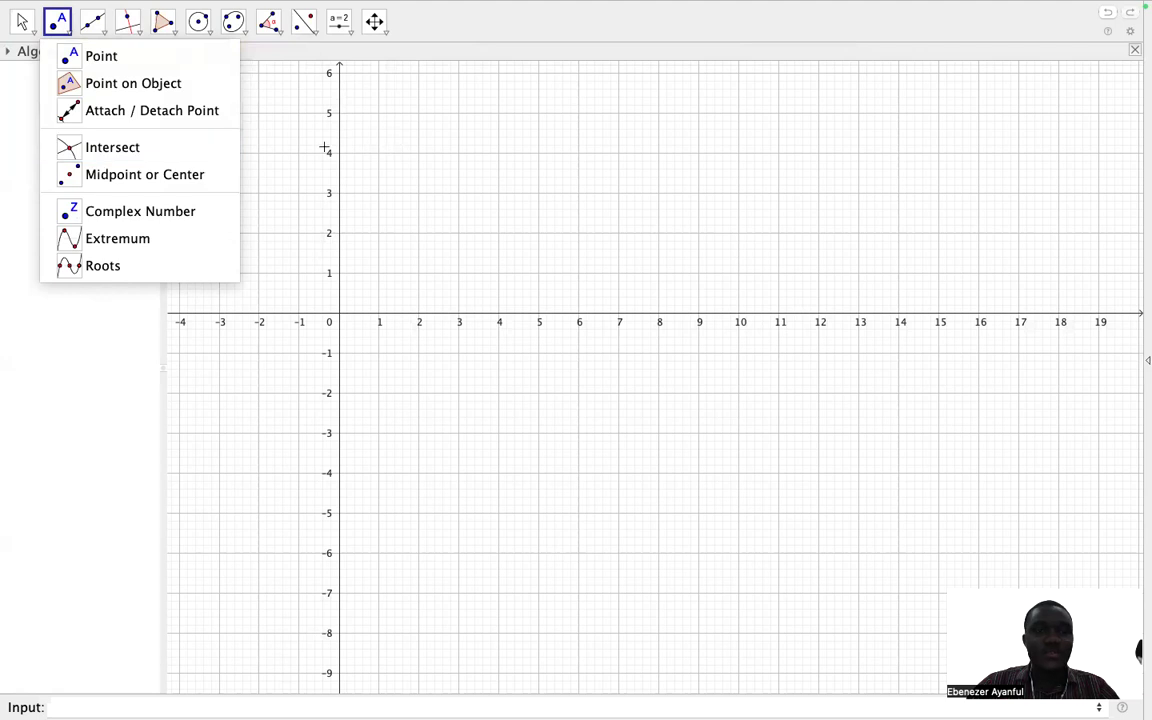
left_click(20, 20)
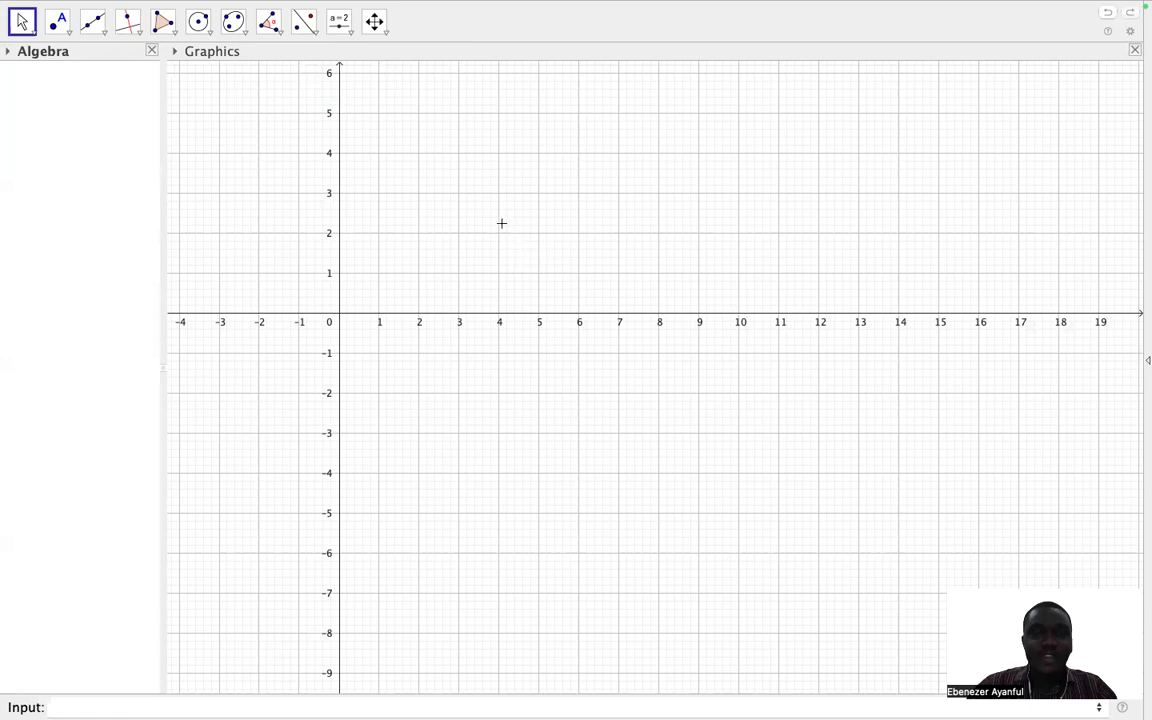
Use the Point tool to place a point at (10, 2) in the graphics view
left_click(58, 24)
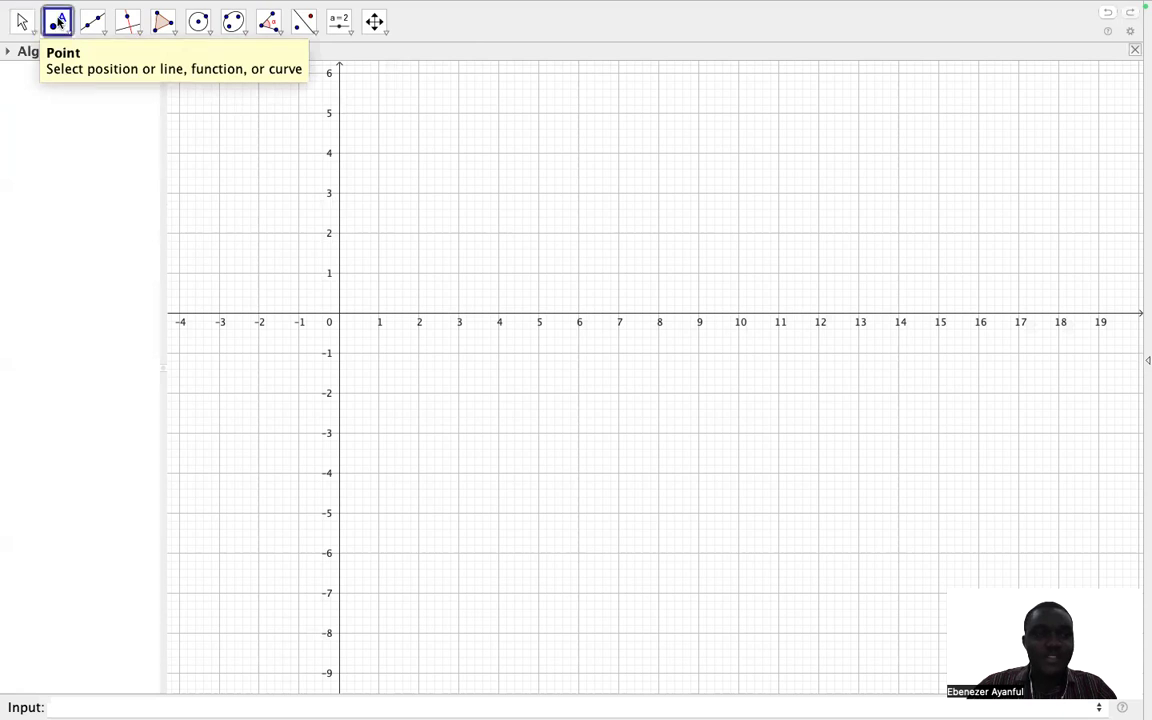
left_click(60, 24)
left_click(60, 24)
left_click(60, 24)
left_click(100, 64)
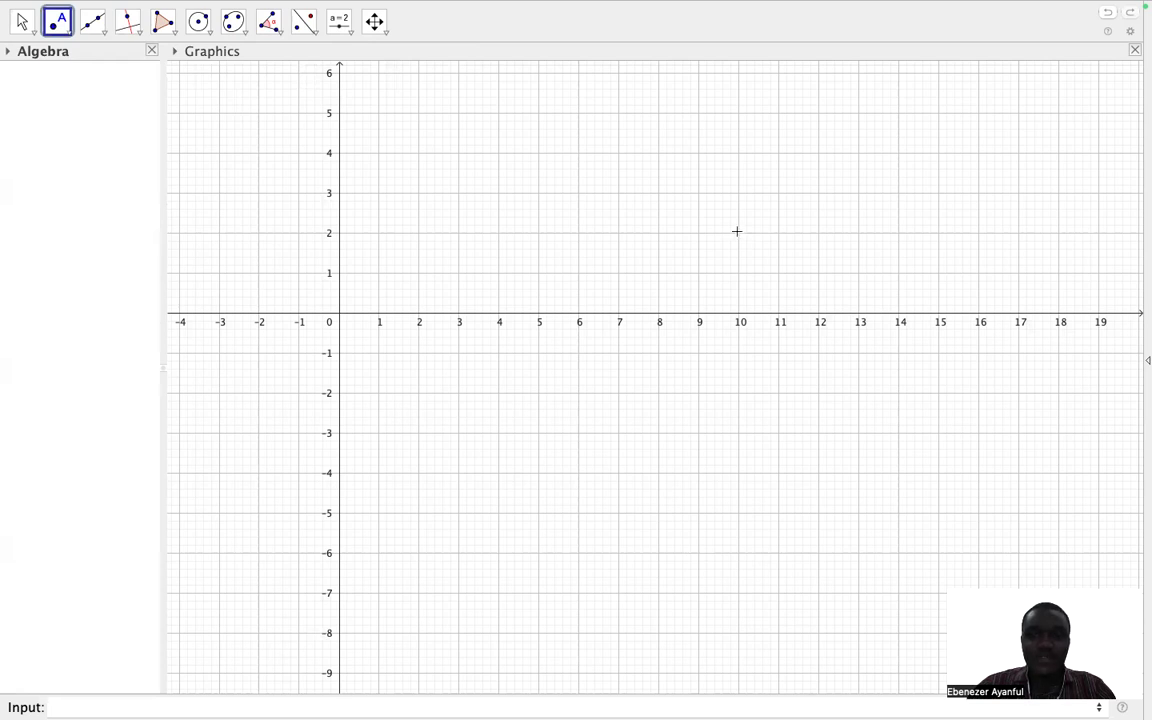
left_click(738, 233)
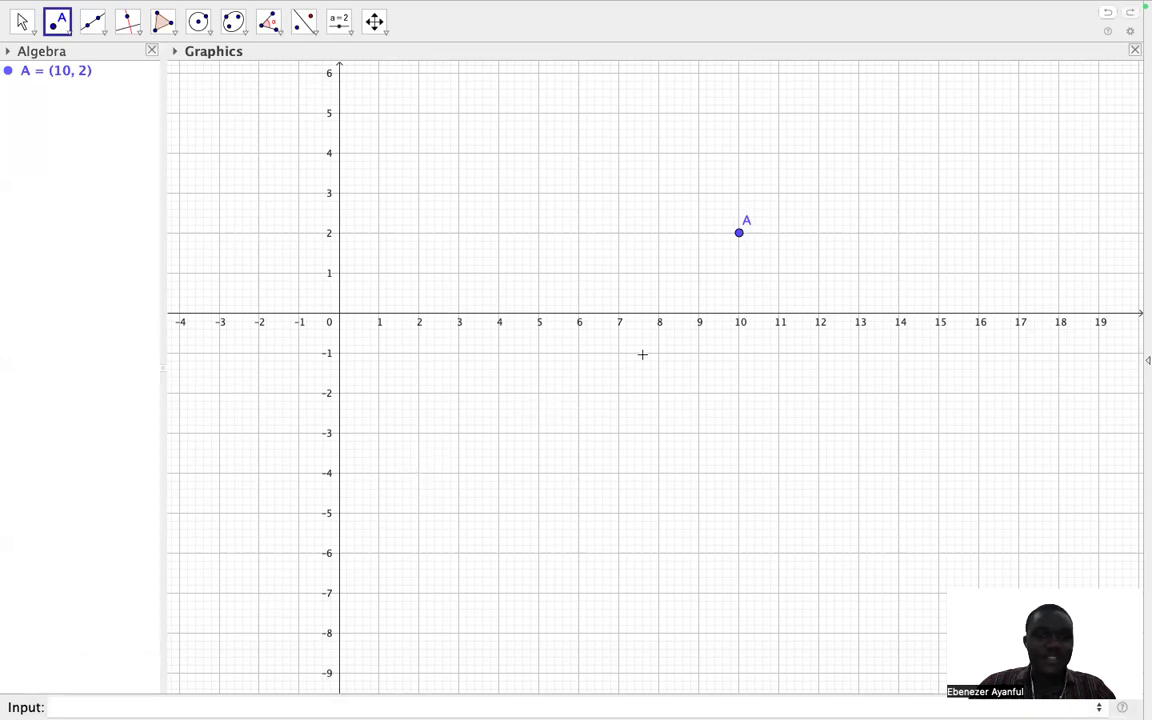
Define a second point by its coordinates as B = (3,1)
left_click(96, 706)
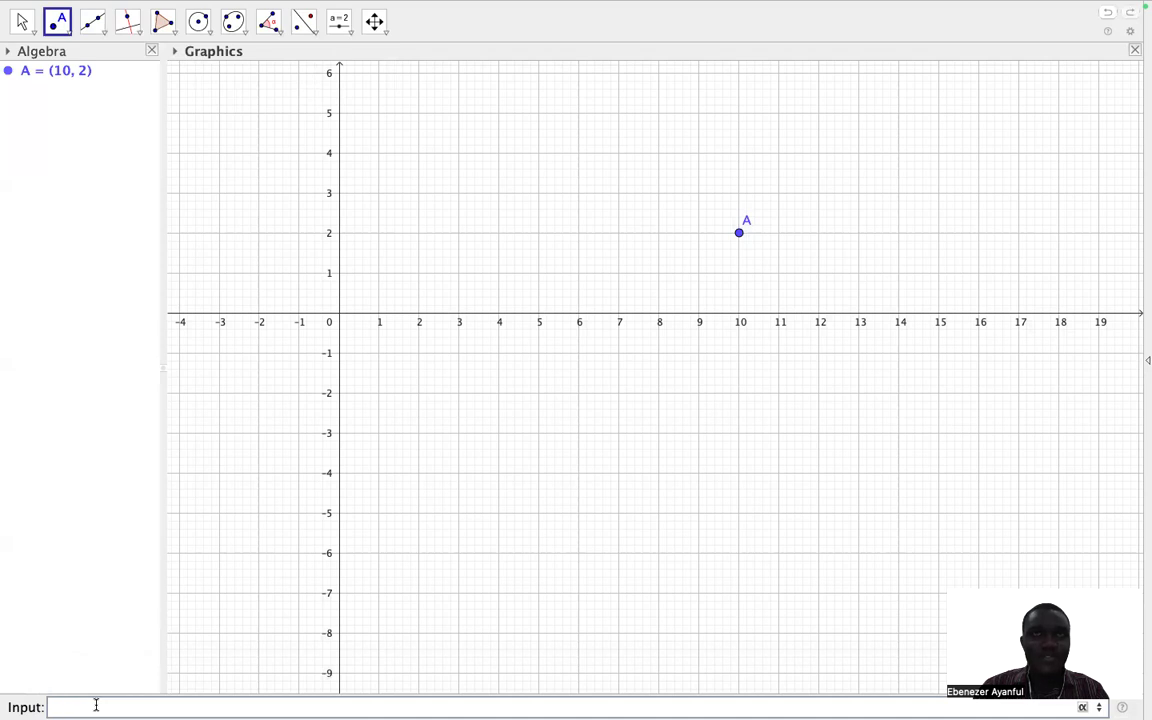
type("b")
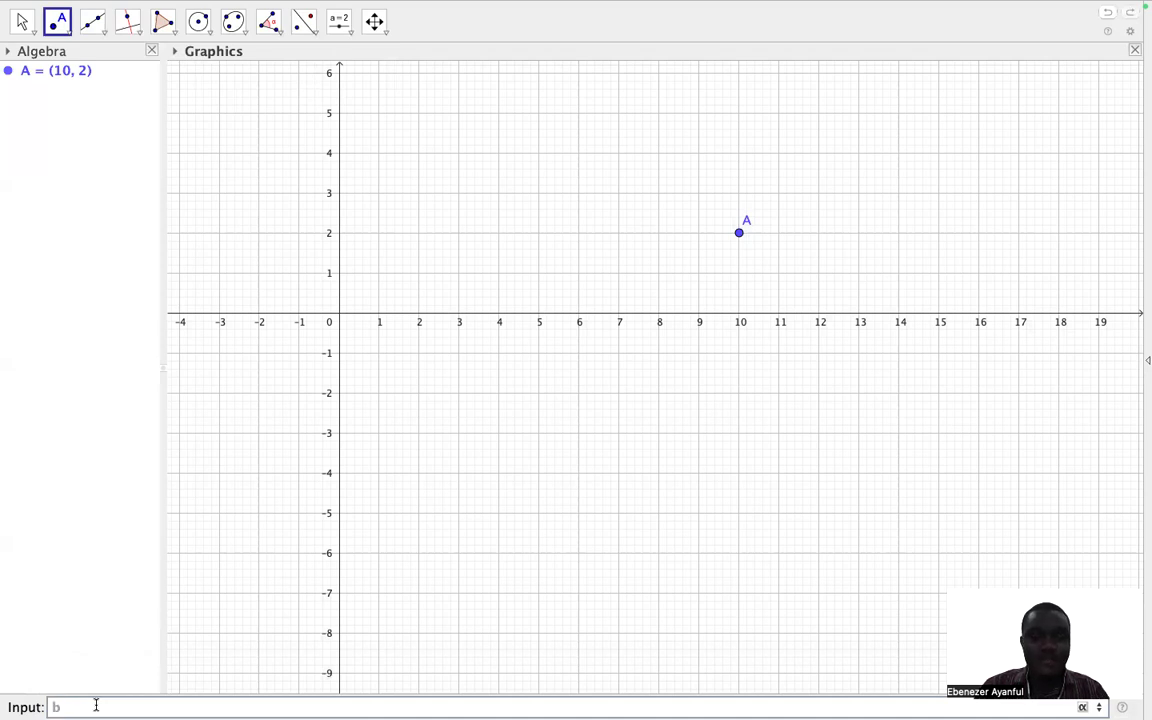
left_click(96, 706)
type("B =")
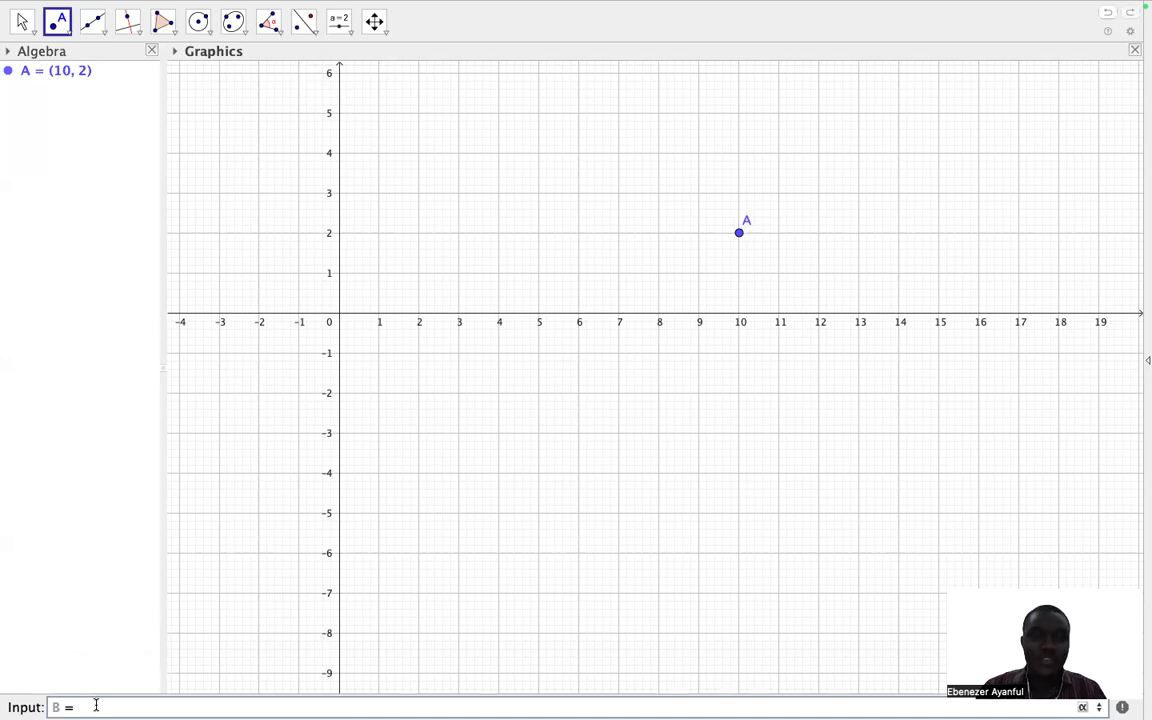
type("(")
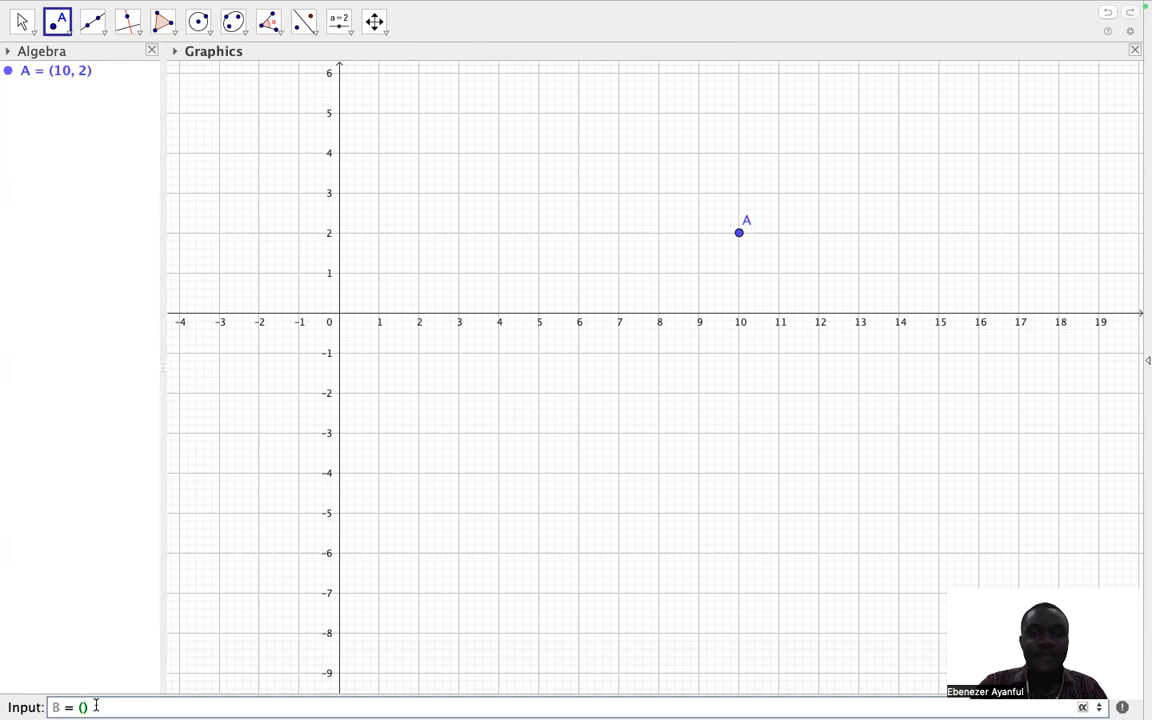
type("3")
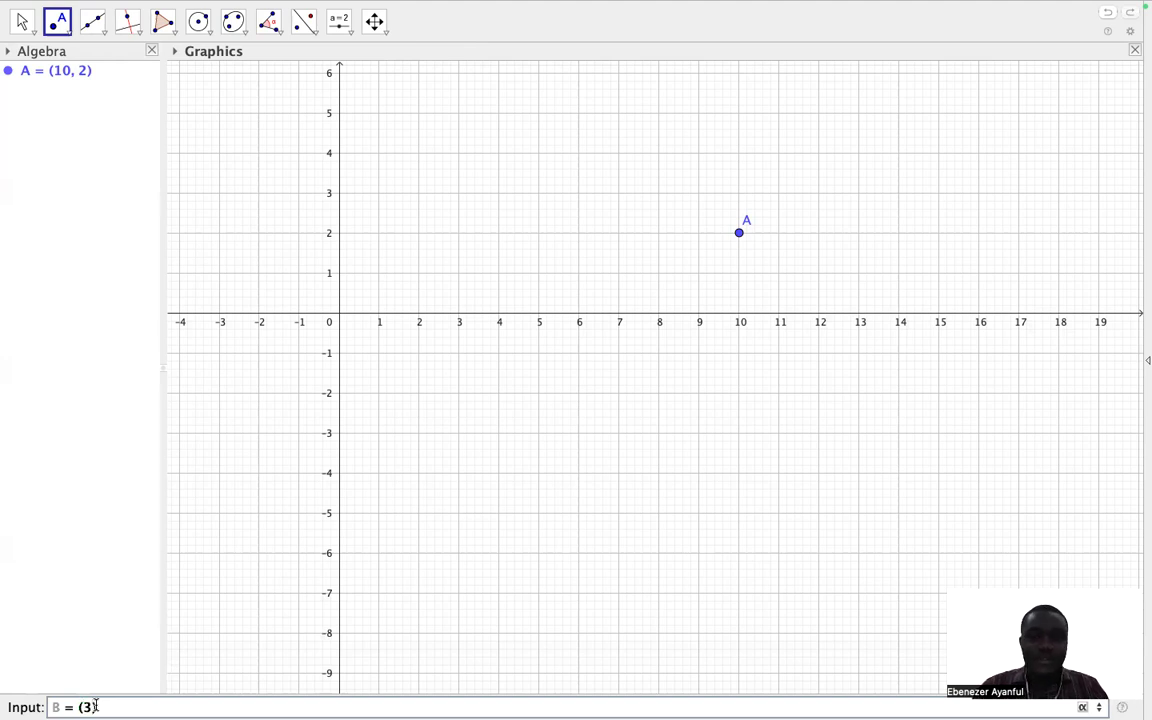
type(",1")
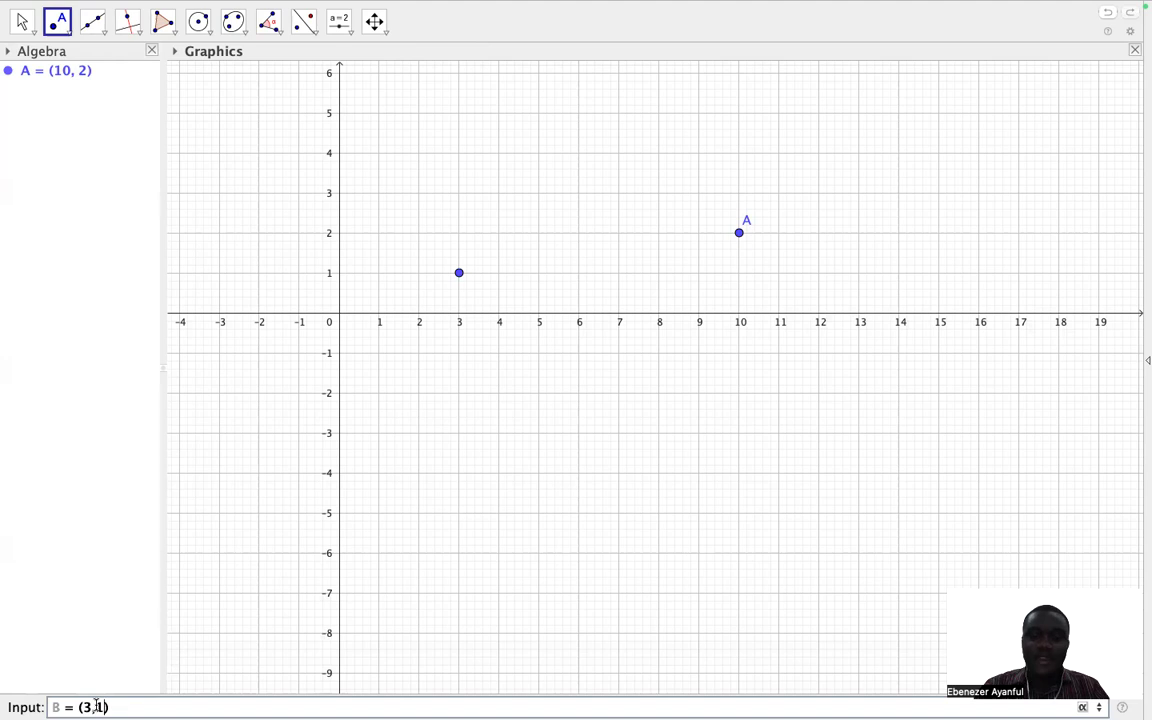
key("Return")
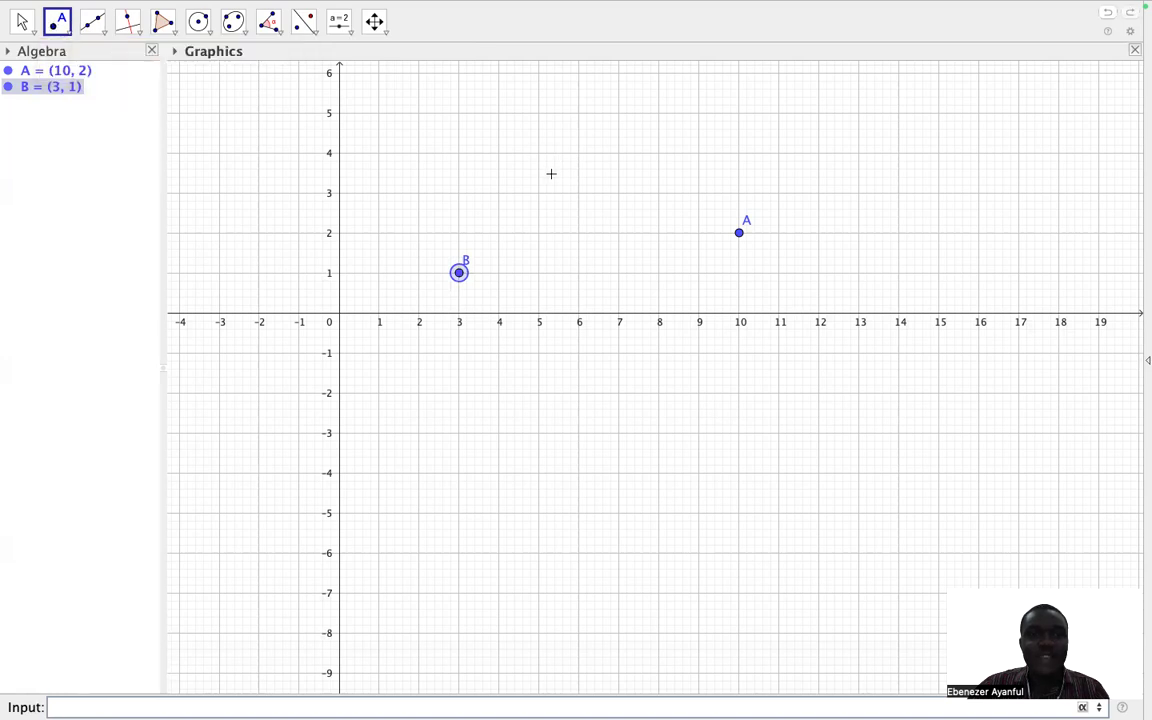
Place a third point at (5, 6) in the graphics view with the Point tool
left_click(15, 20)
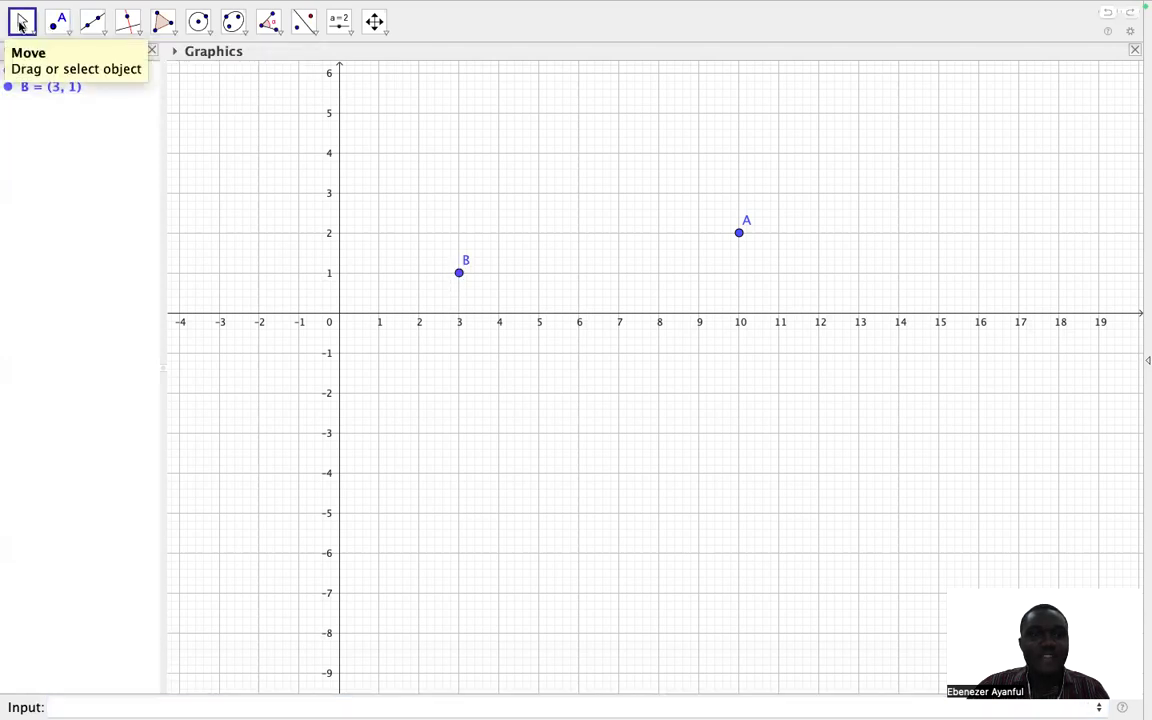
left_click(23, 31)
left_click(630, 125)
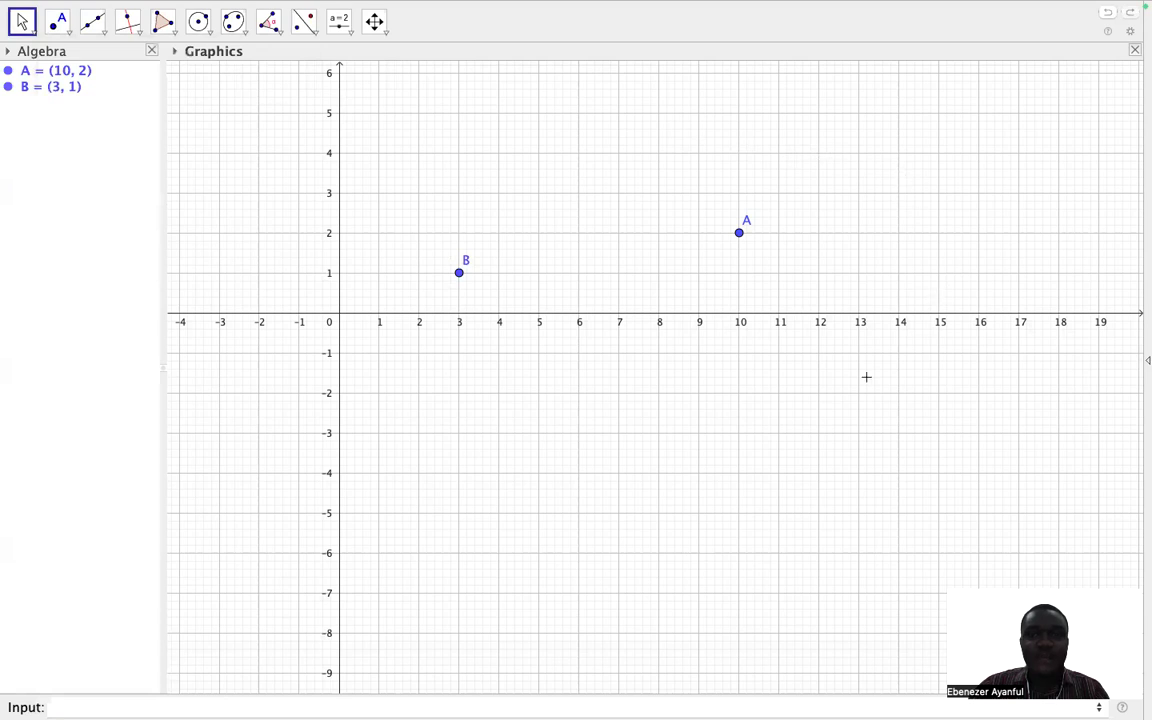
left_click_drag(617, 272, 602, 270)
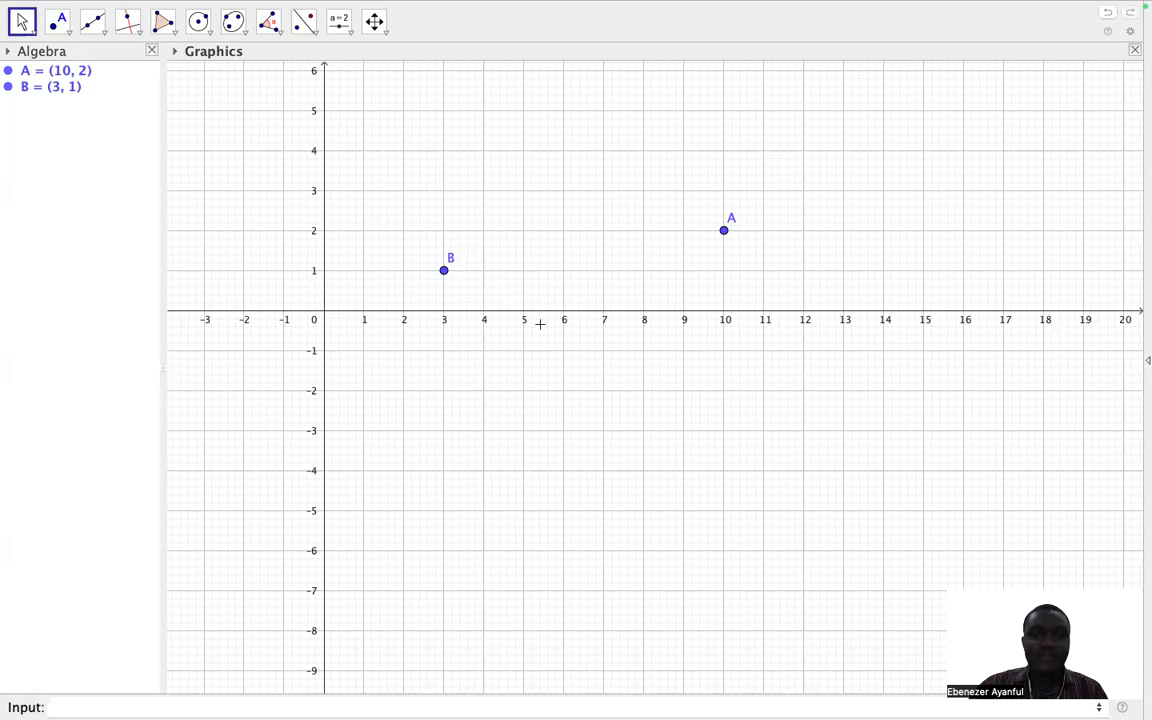
left_click_drag(555, 348, 566, 440)
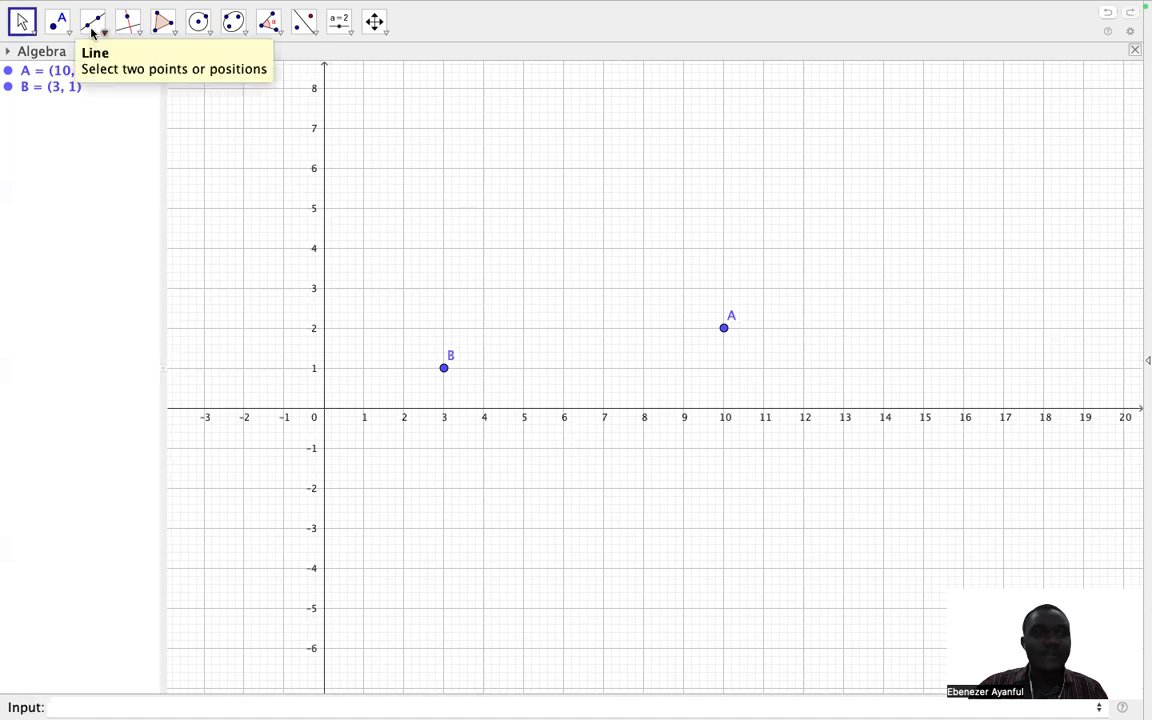
left_click(58, 21)
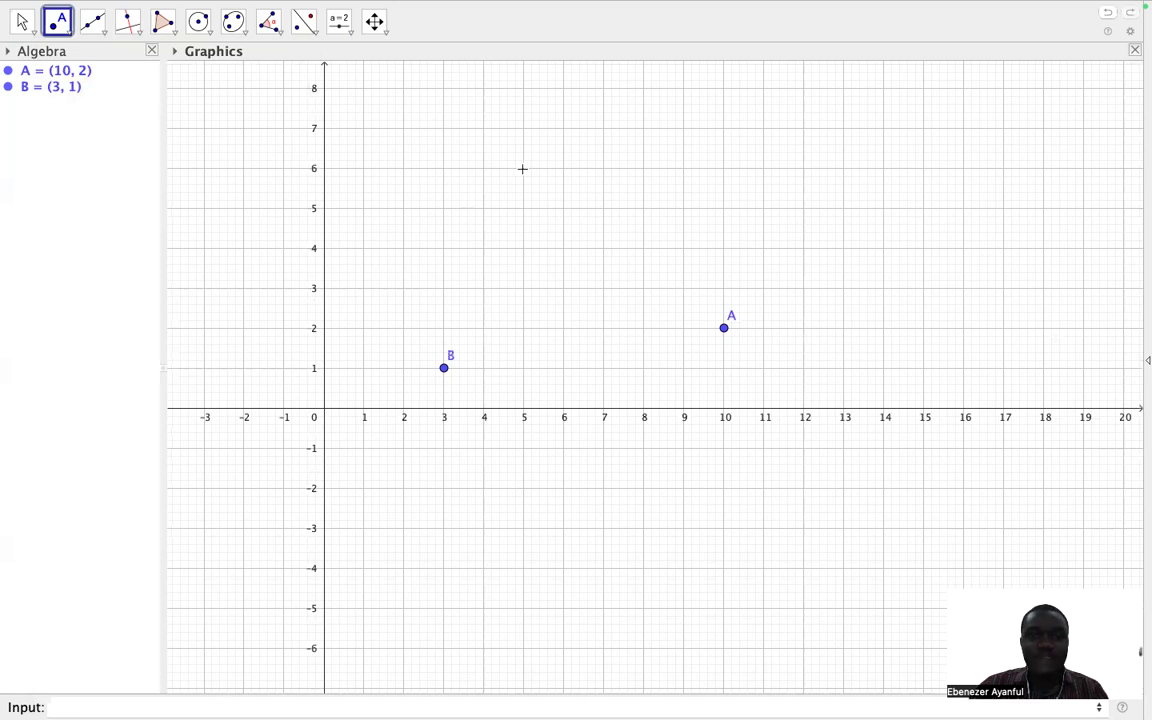
left_click(523, 167)
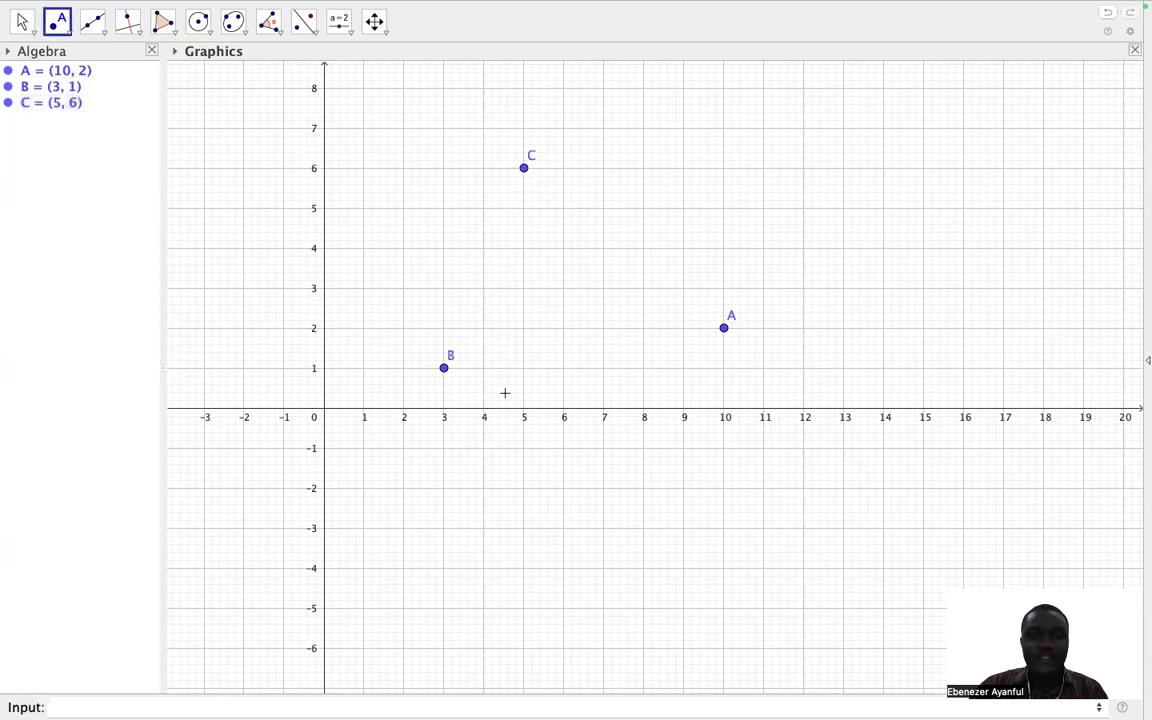
left_click(23, 22)
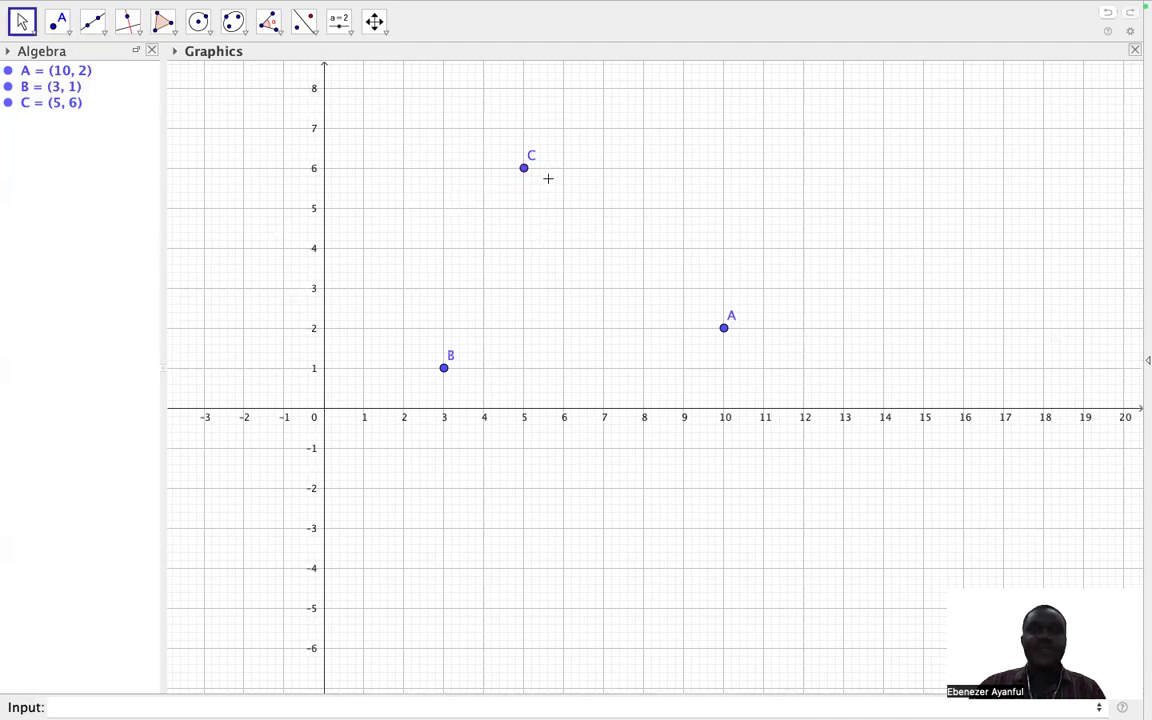
Place a fourth point at (13, 7) in the graphics view with the Point tool
left_click(60, 19)
left_click(60, 19)
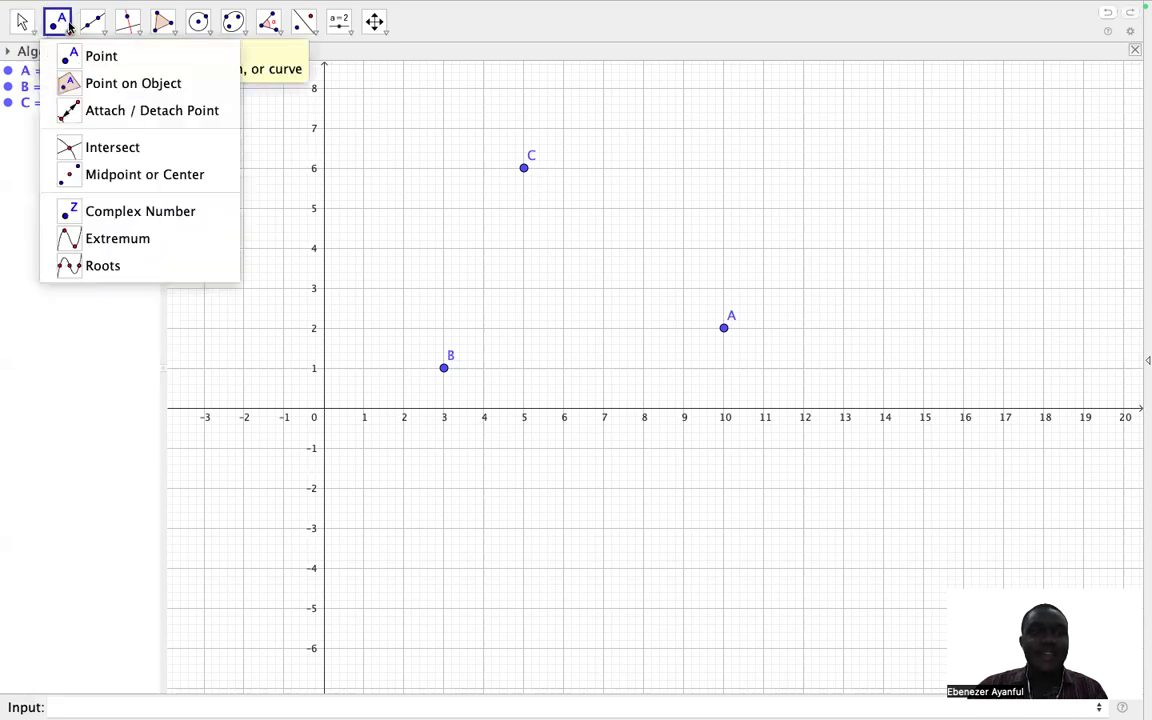
left_click(20, 23)
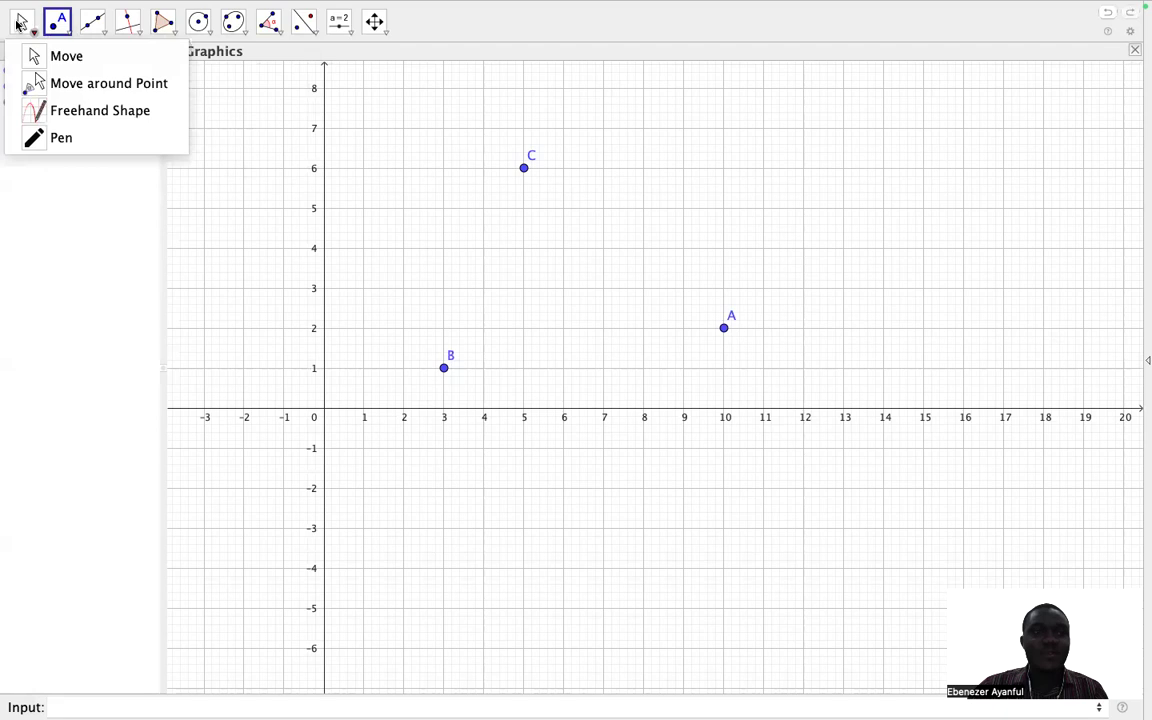
left_click(58, 20)
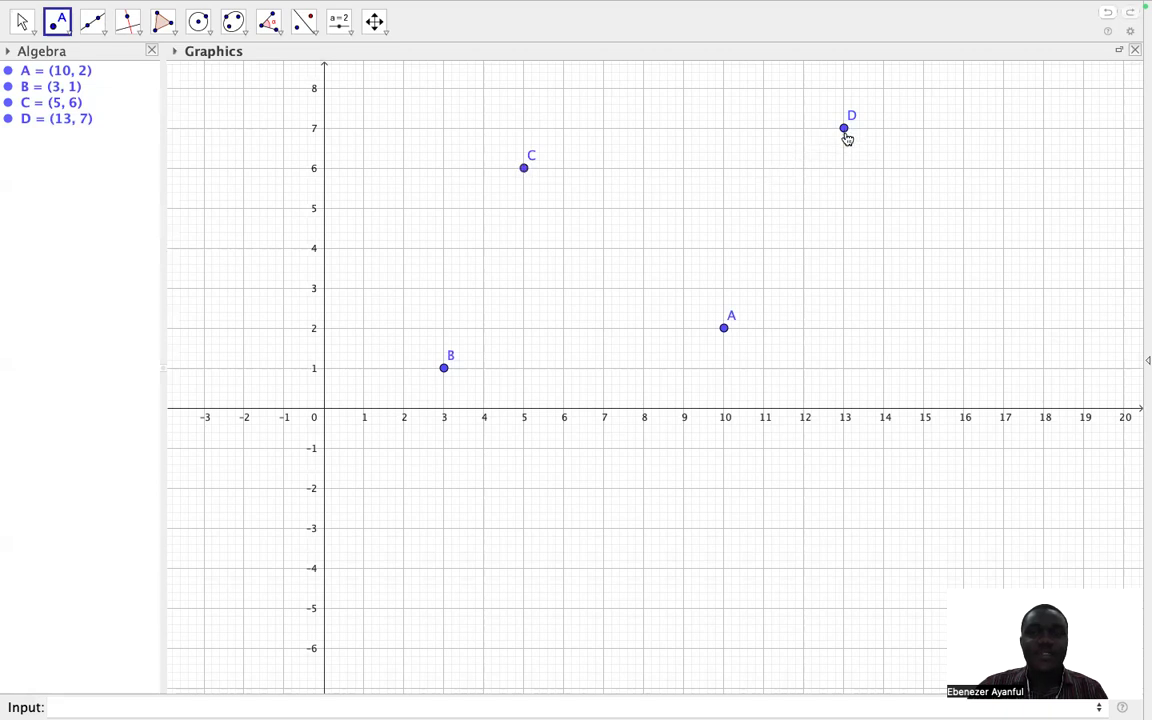
Delete point D at (13, 7) from the construction
left_click(24, 20)
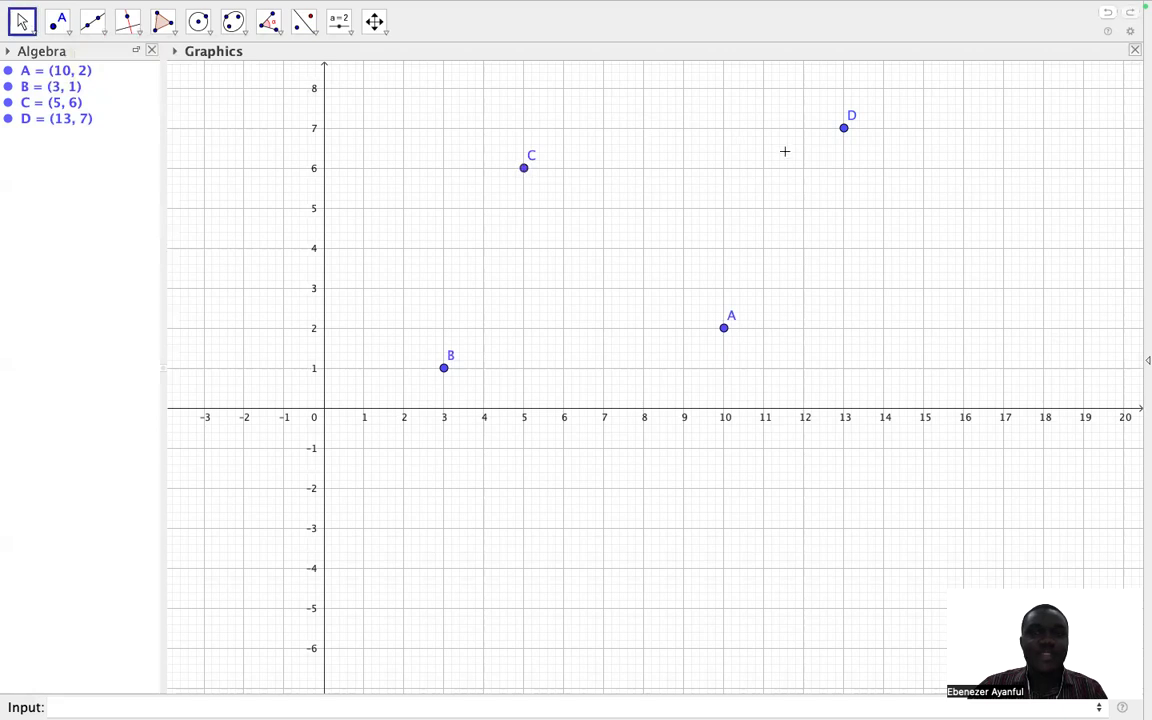
right_click(845, 130)
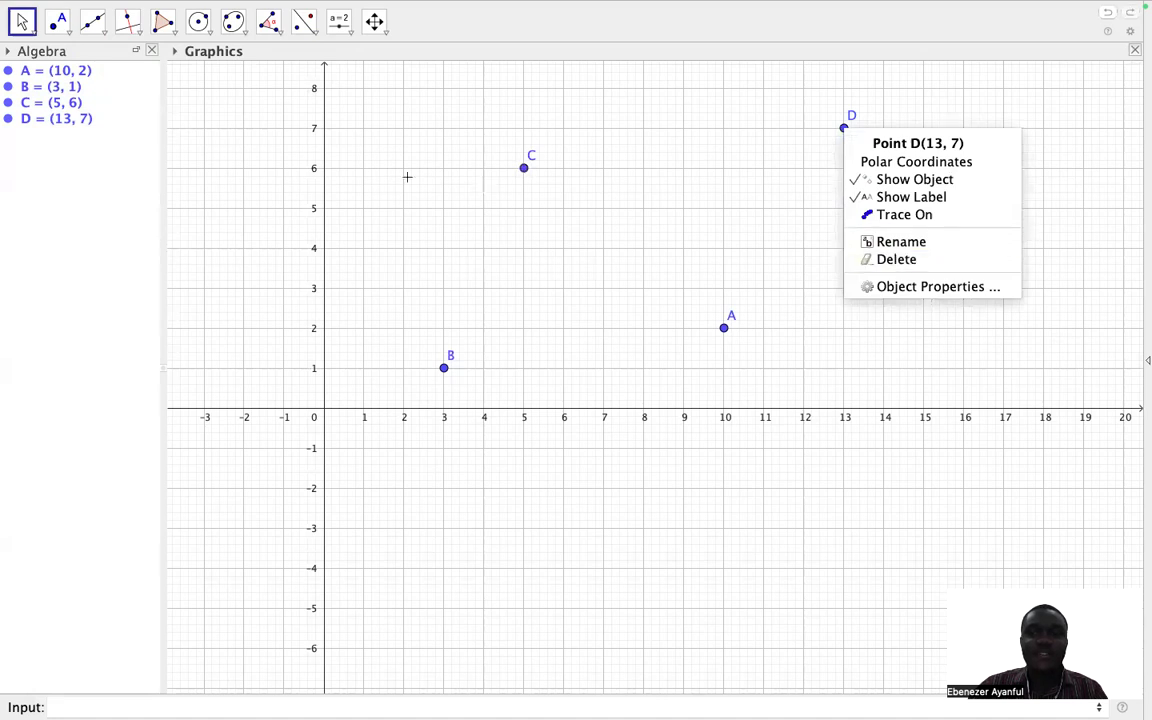
left_click(149, 121)
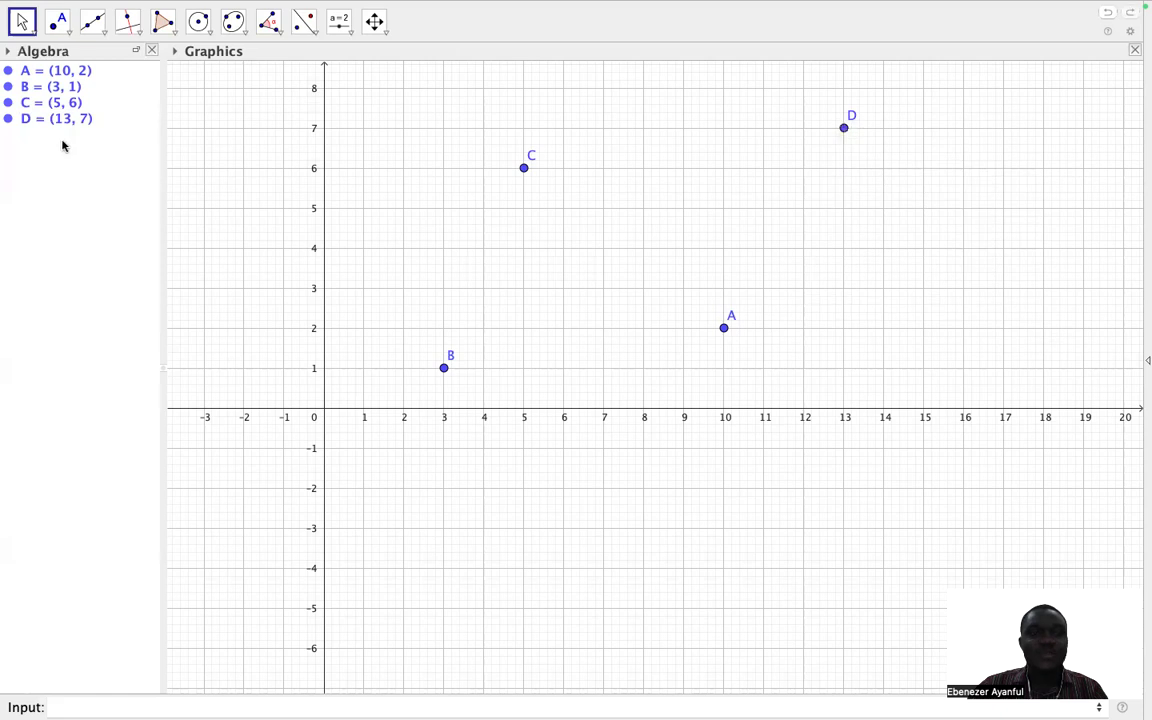
right_click(8, 121)
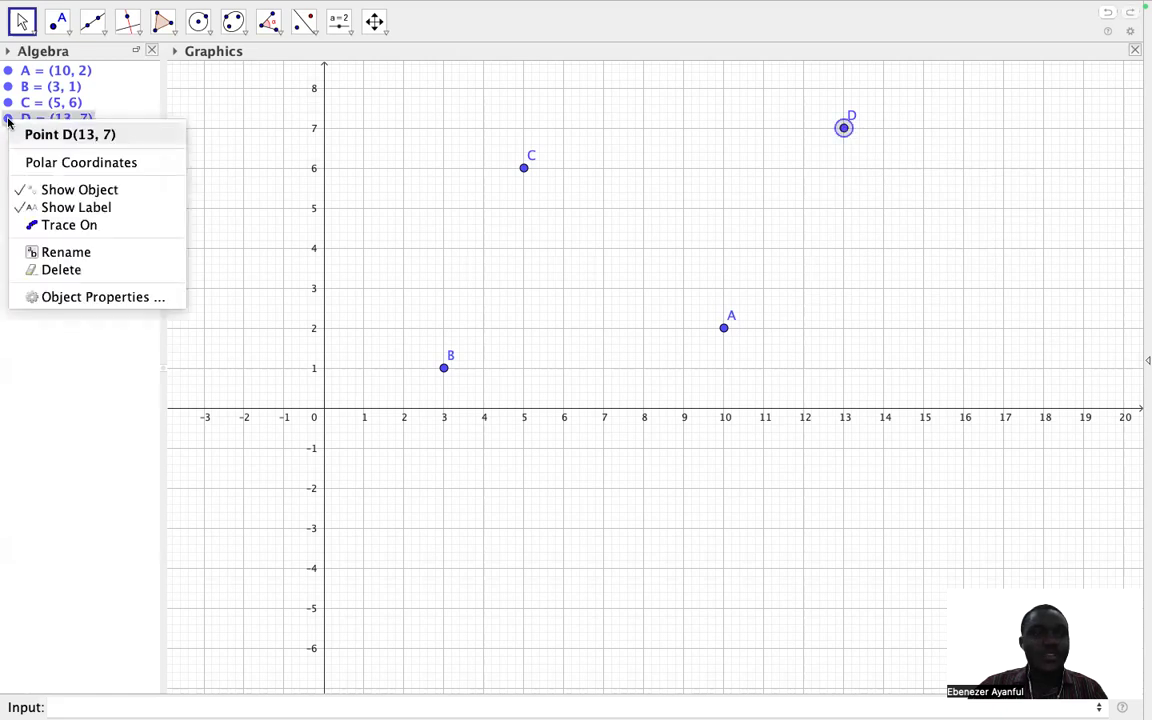
left_click(62, 270)
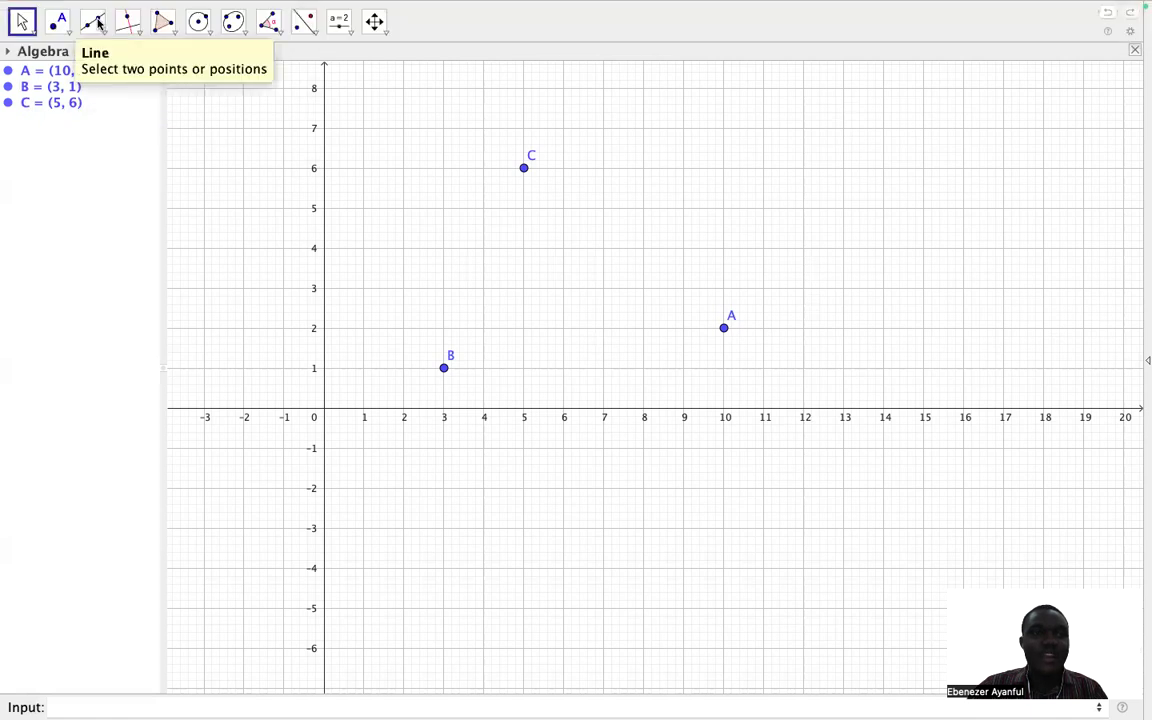
Use the Line tool to draw an infinite line through points C and B
left_click(97, 22)
left_click(97, 22)
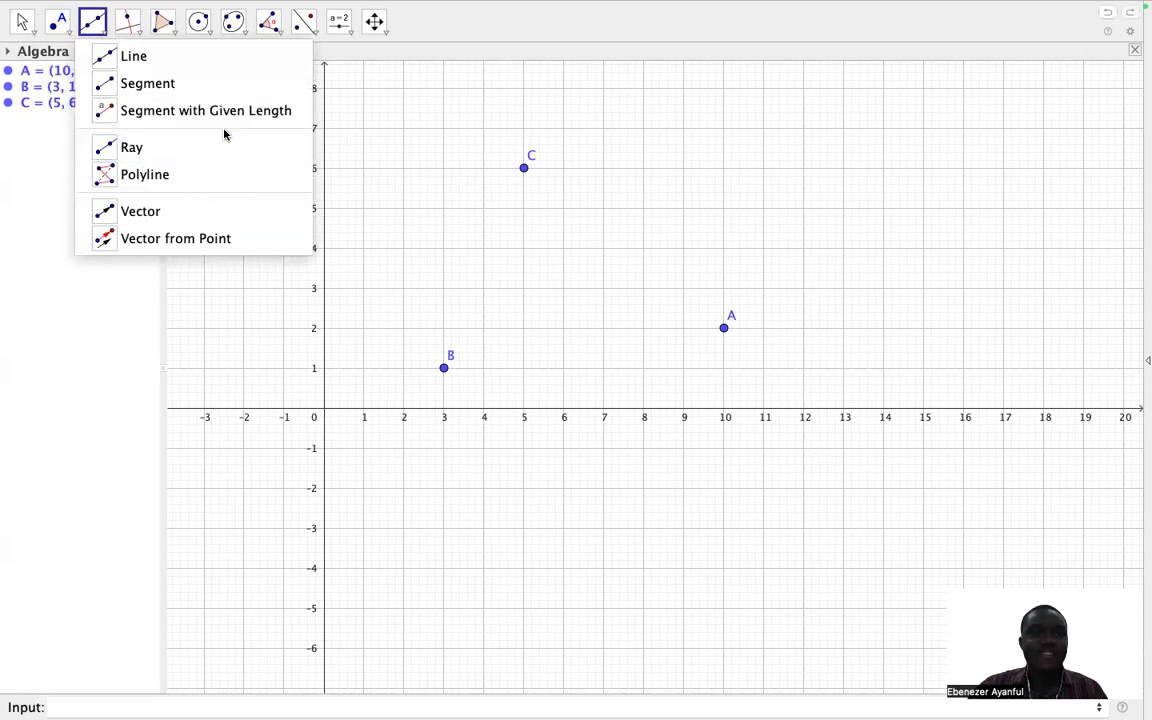
left_click(185, 62)
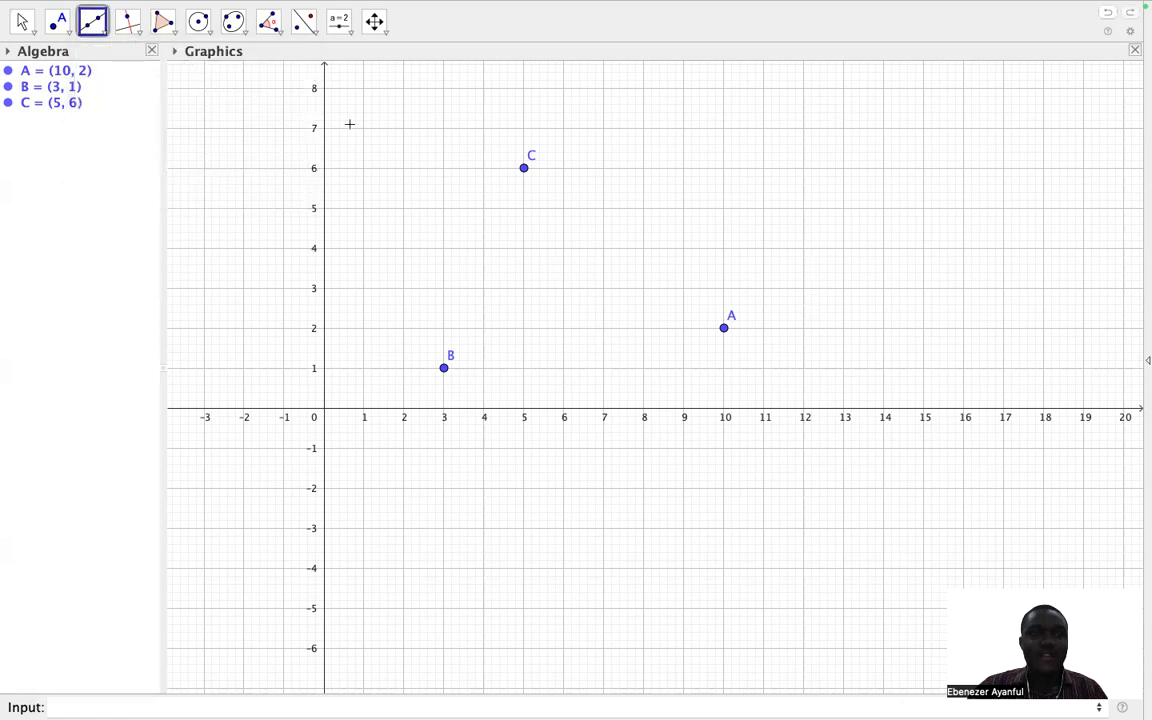
left_click(524, 169)
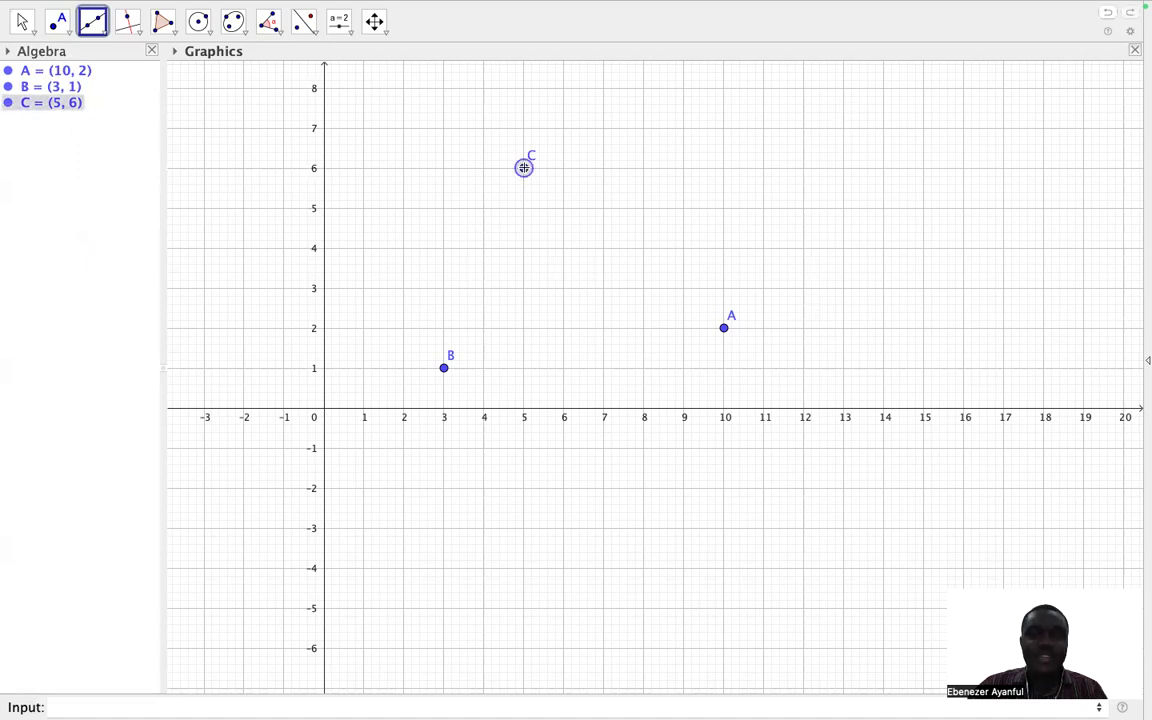
left_click(446, 370)
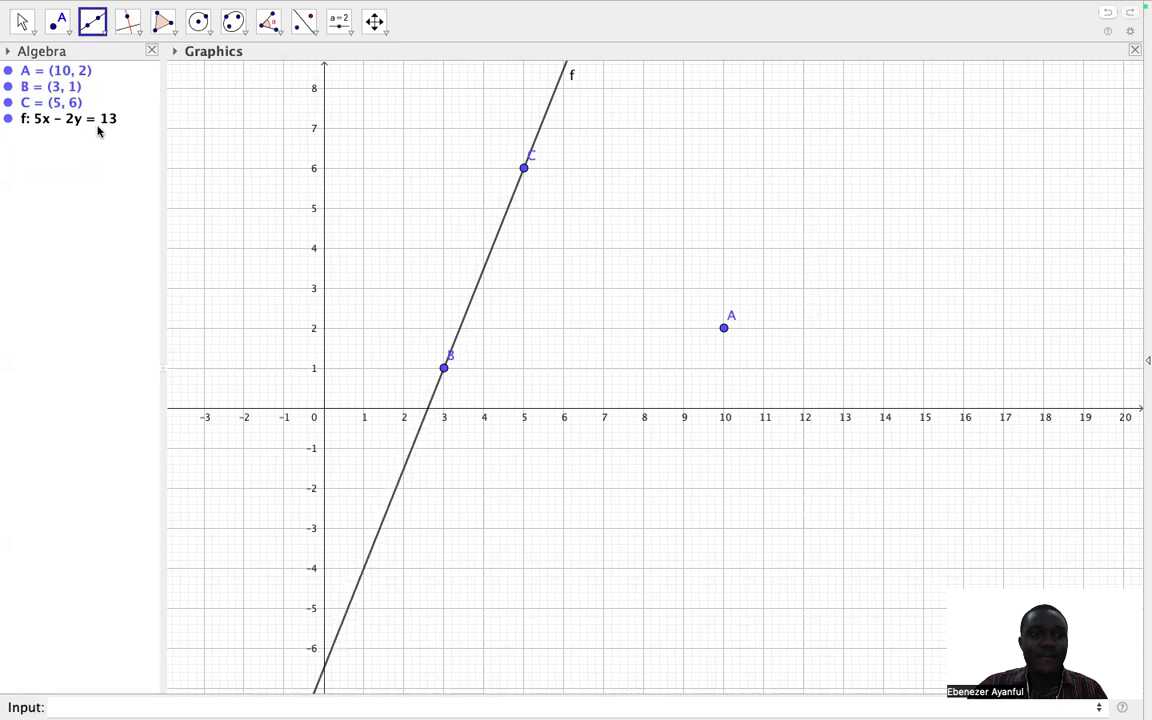
Draw a line through points C and A, and another through points B and A
left_click(524, 168)
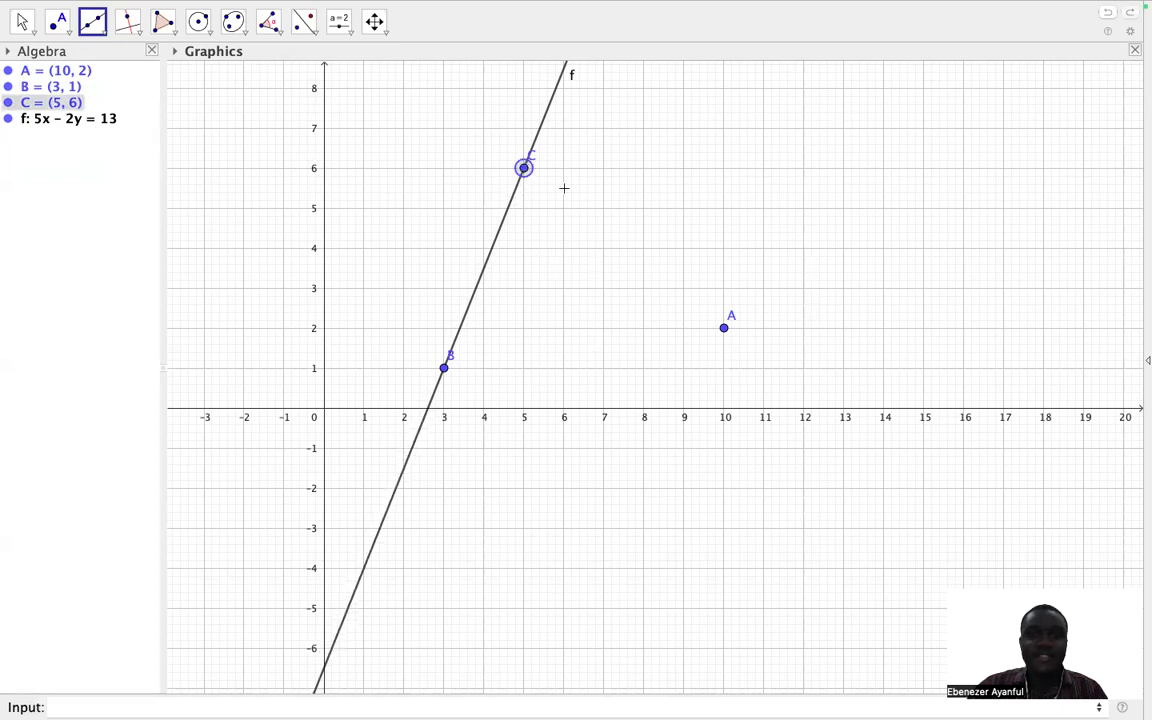
left_click(724, 329)
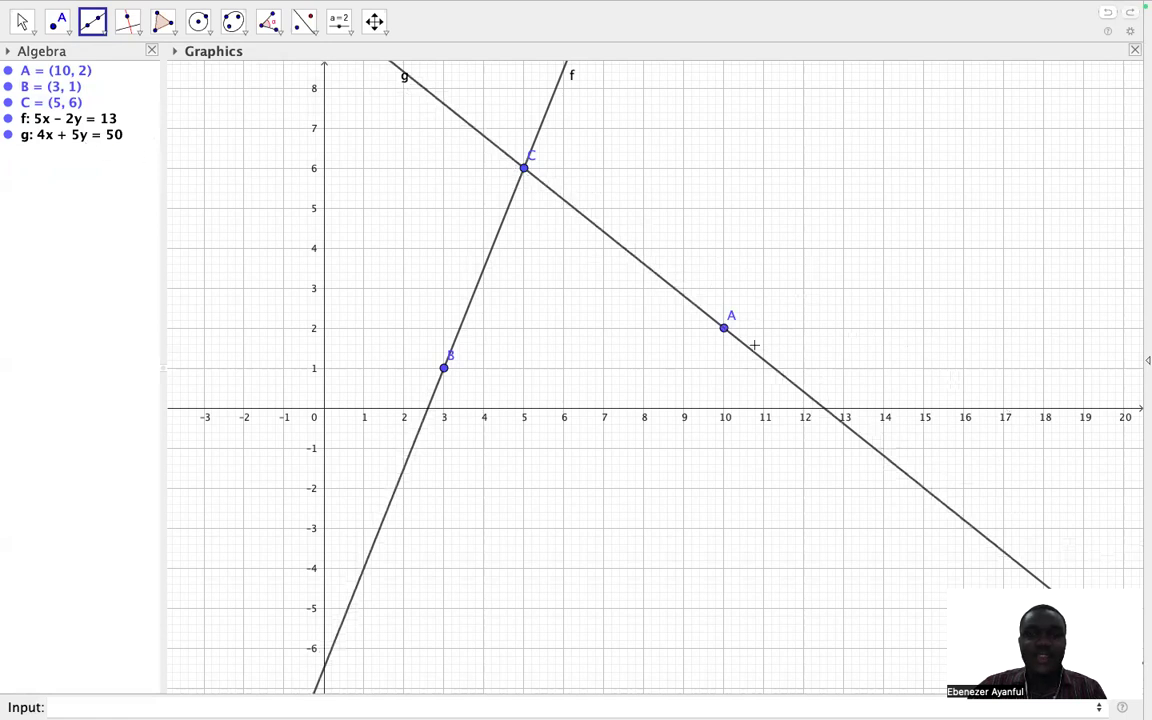
left_click(443, 370)
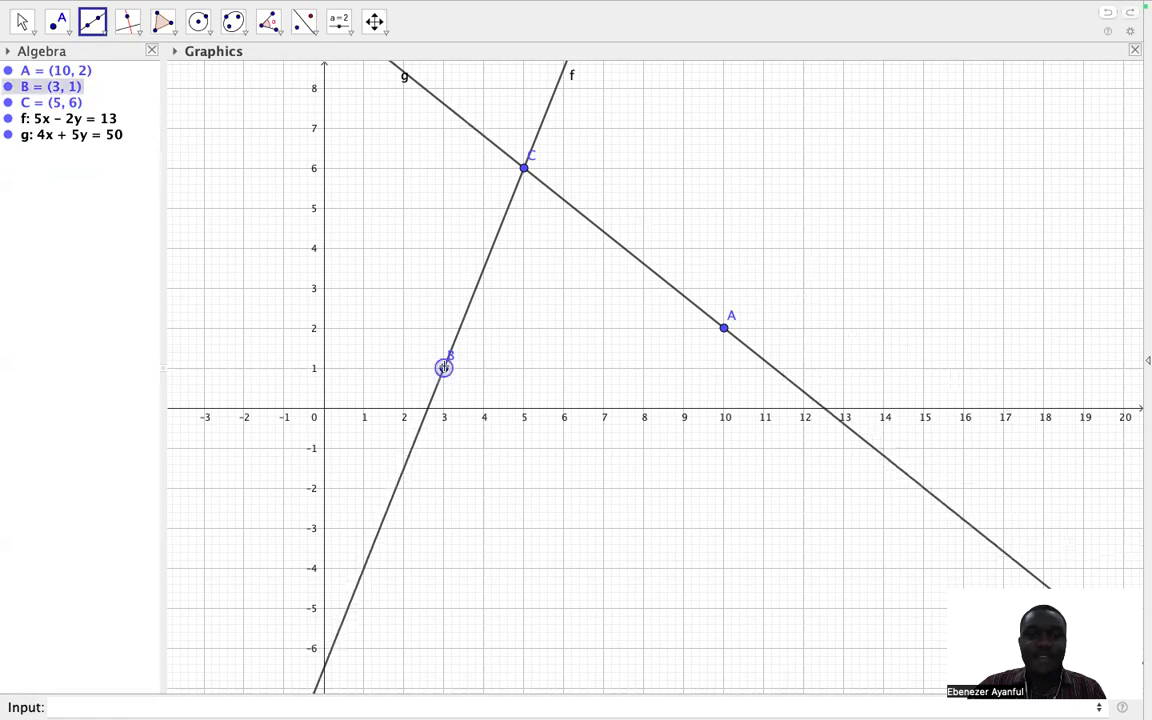
left_click(725, 331)
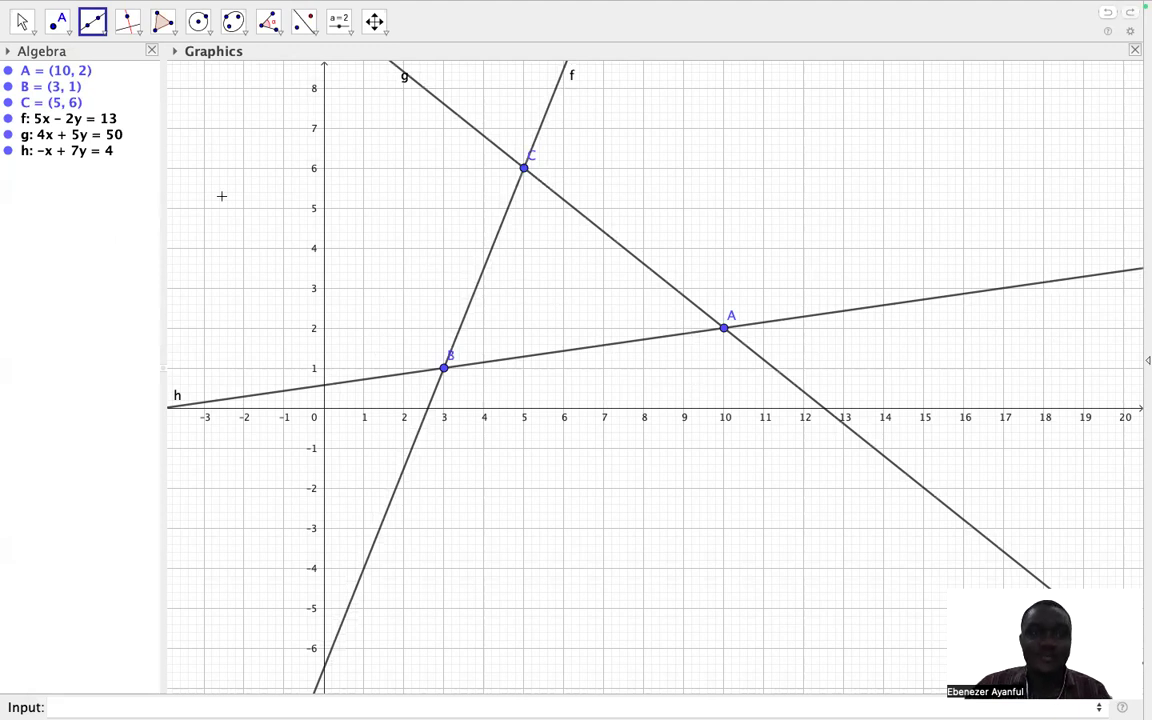
Hide the three lines f, g and h in the graphics view without deleting them
left_click(89, 22)
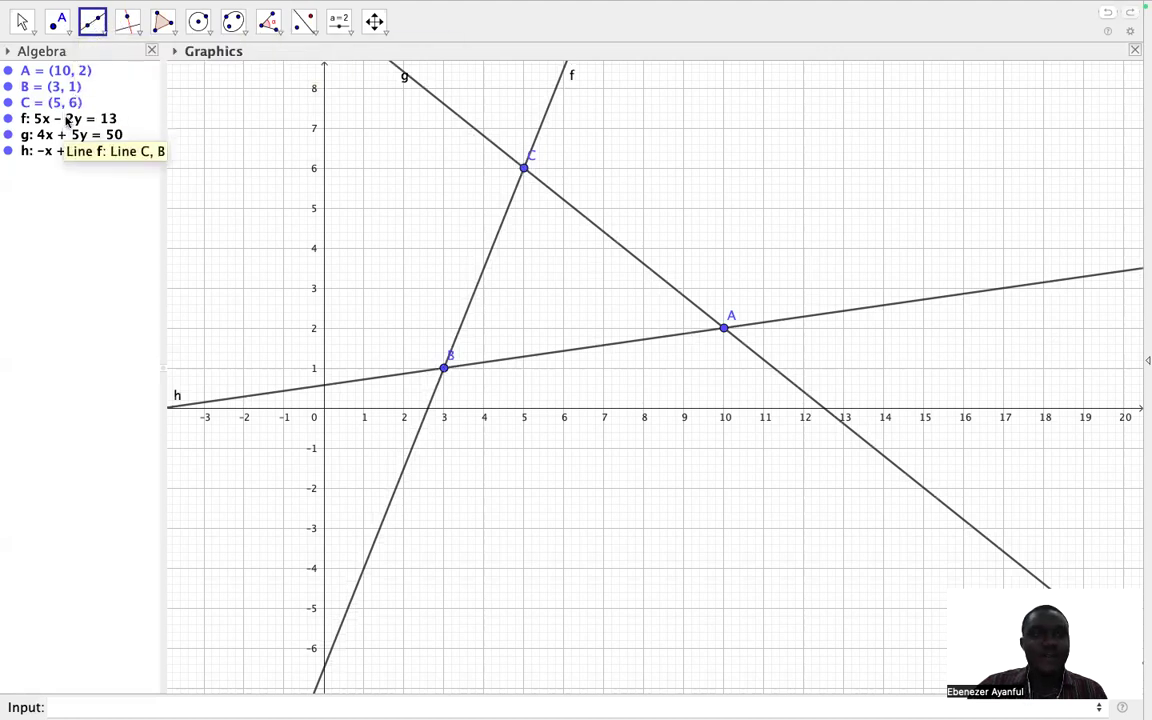
left_click(9, 119)
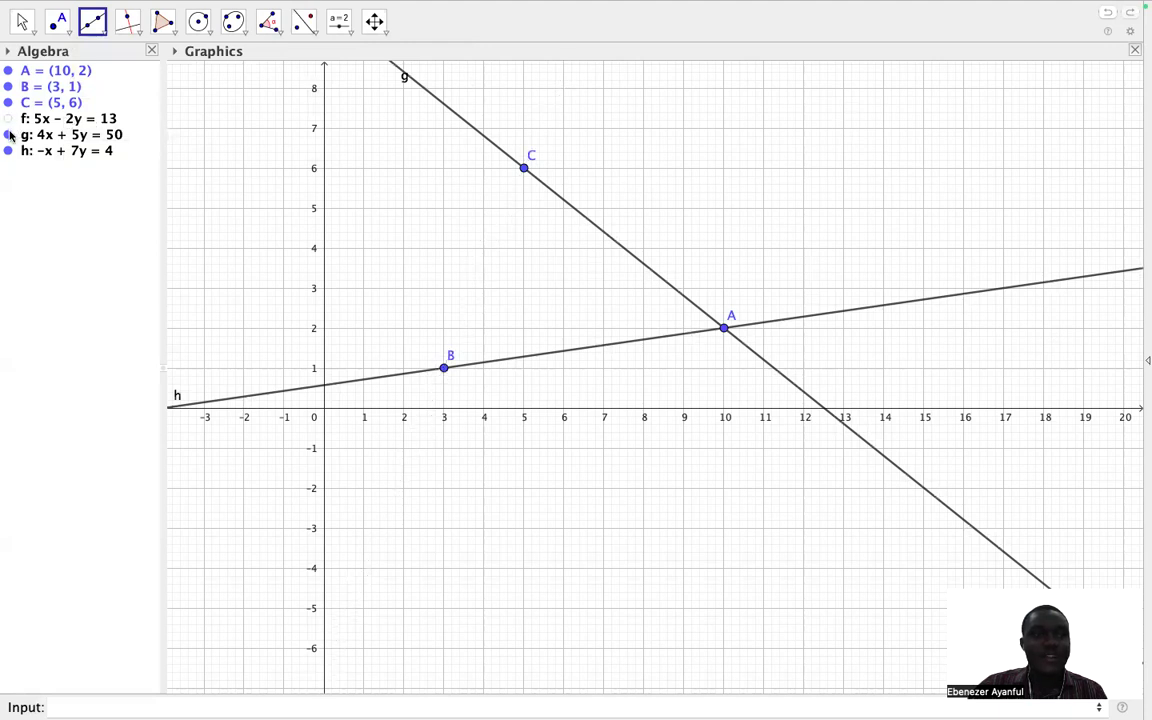
left_click(9, 135)
left_click(10, 151)
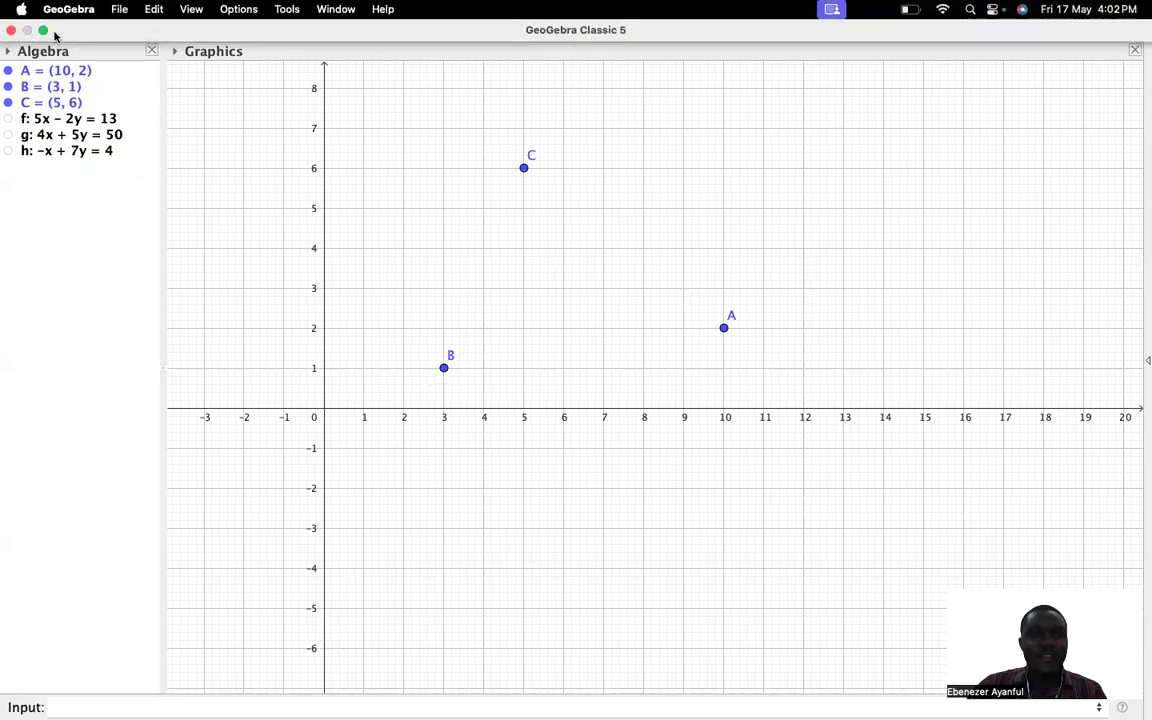
Use the Segment tool to draw a segment from point C to point B
left_click(98, 27)
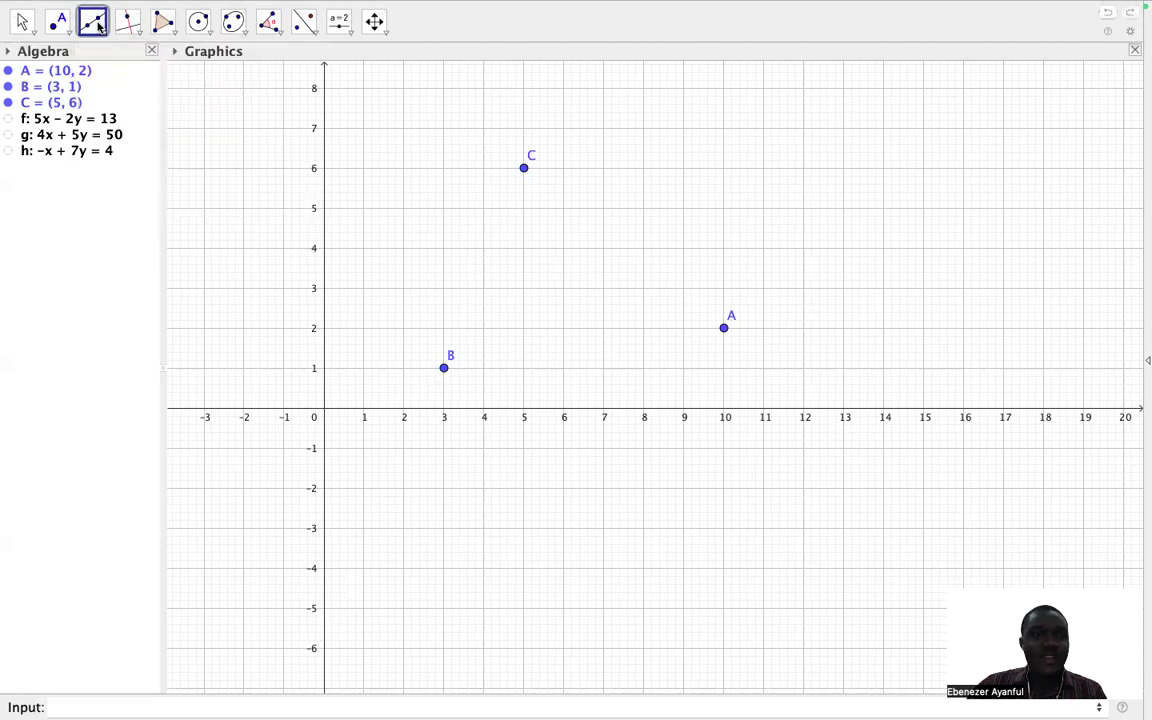
left_click(98, 27)
left_click(128, 84)
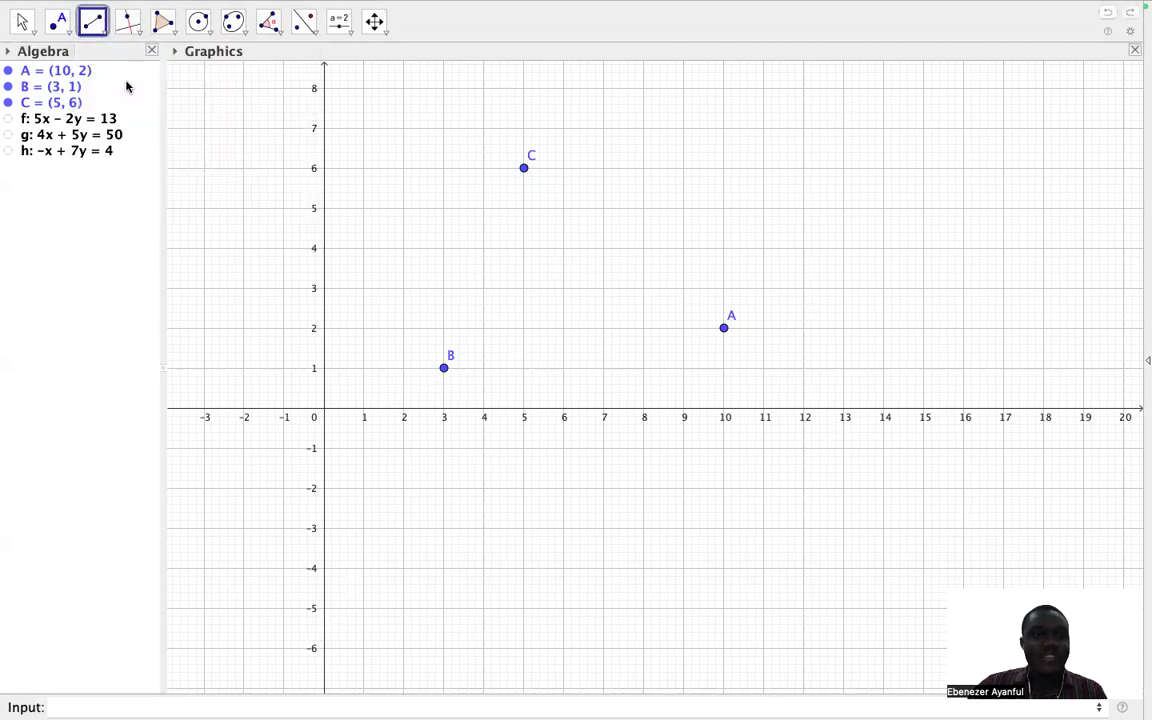
left_click(523, 168)
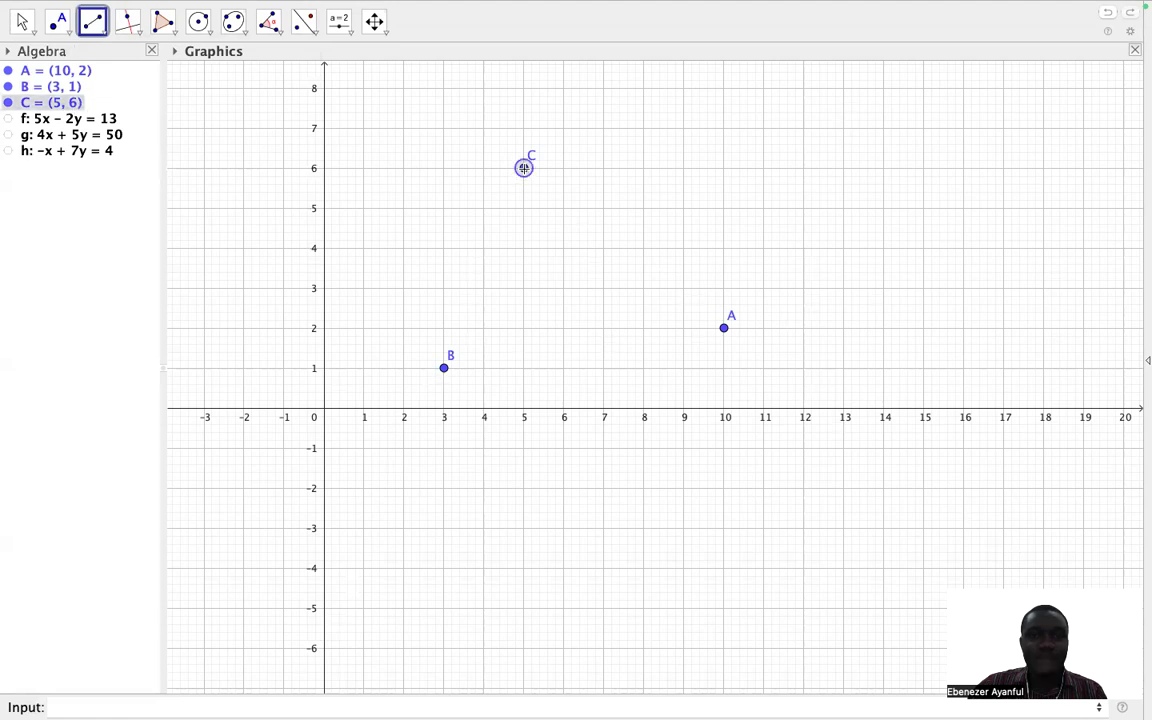
left_click(446, 370)
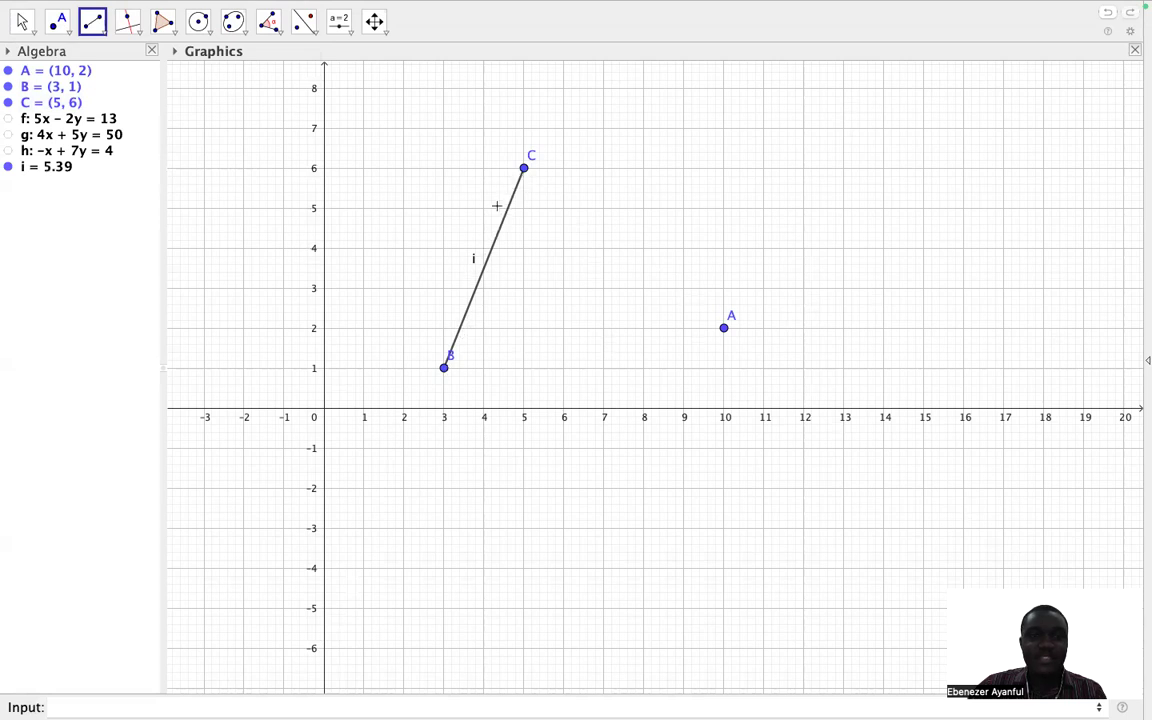
Draw the segments from B to A and from A to C to close the triangle
left_click(444, 367)
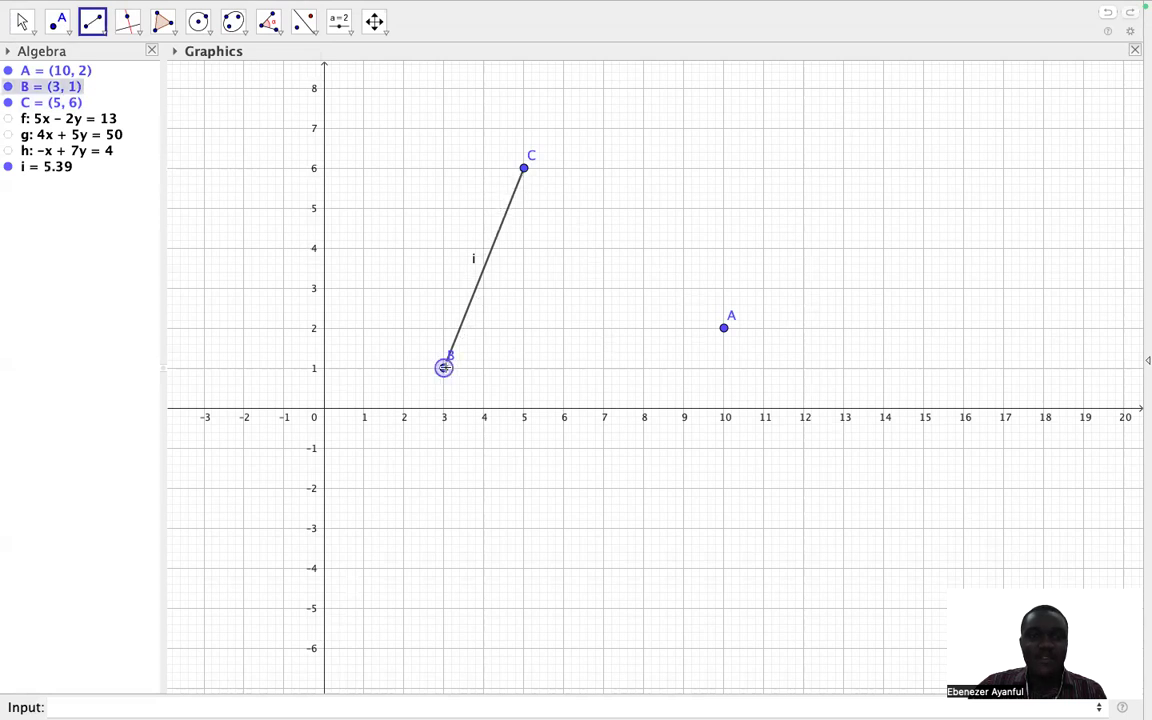
left_click(724, 328)
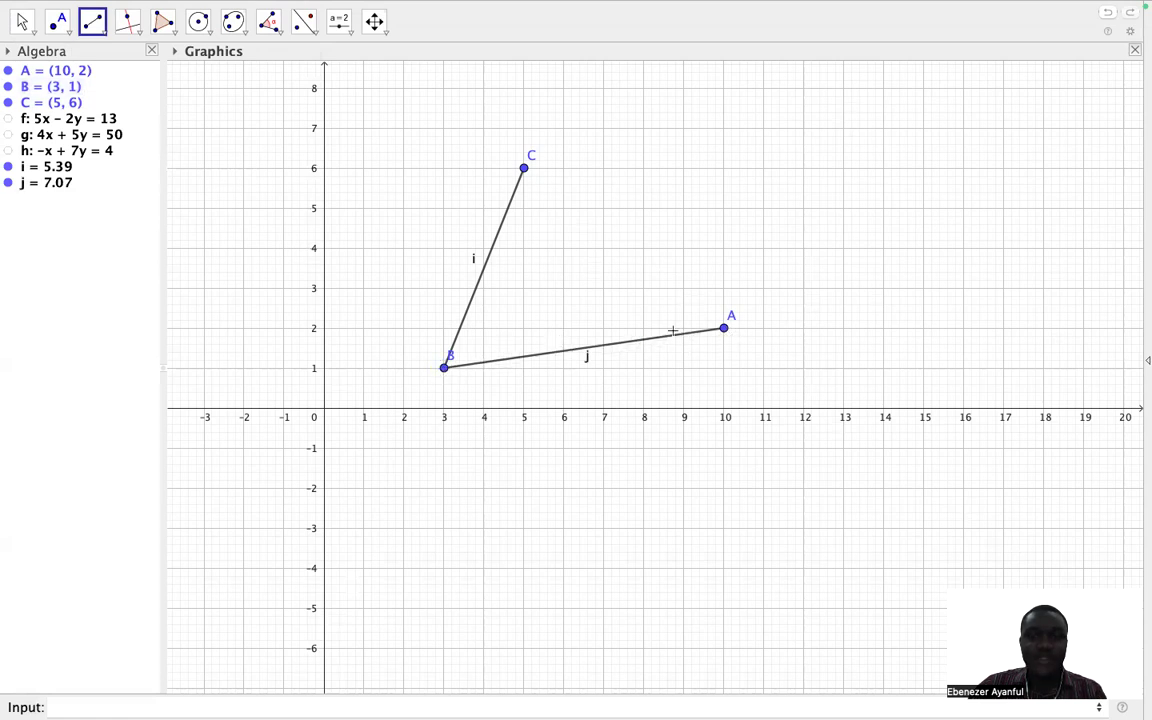
left_click(724, 328)
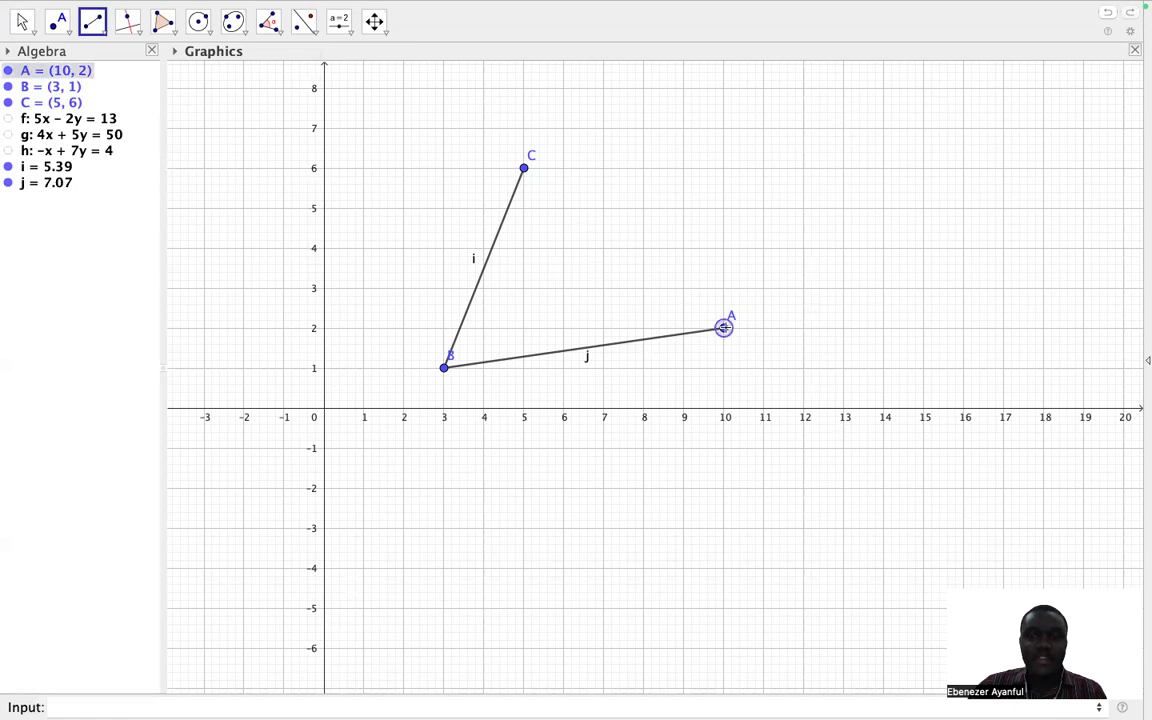
left_click(524, 168)
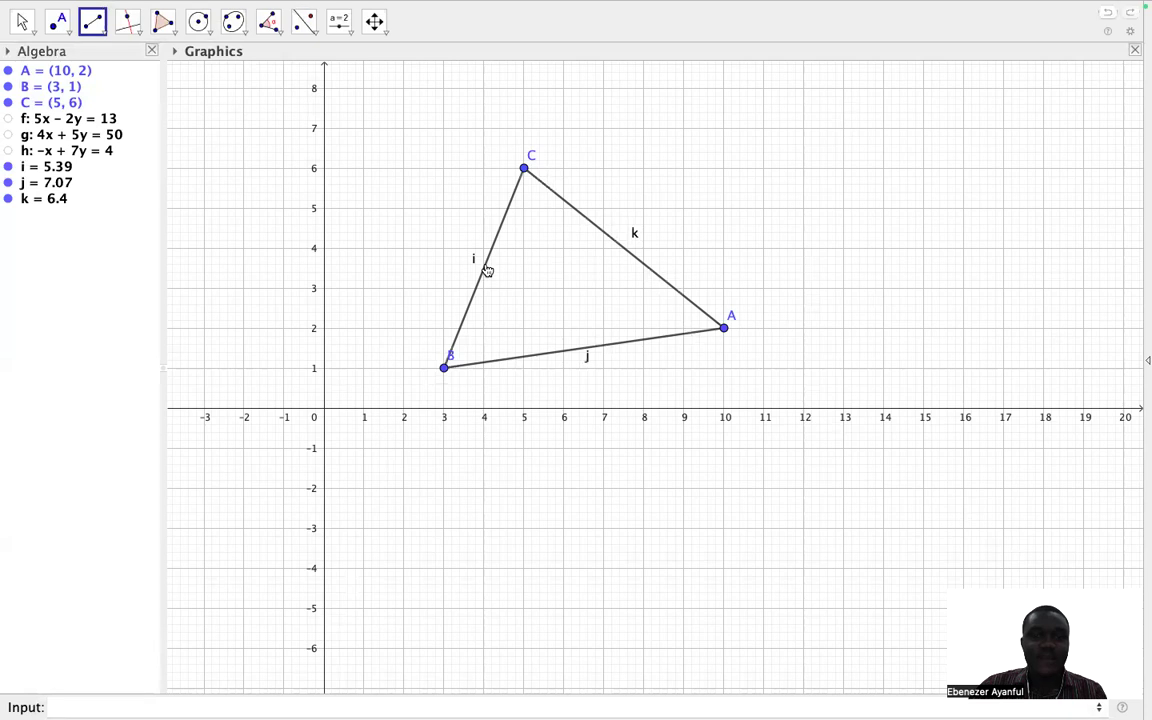
Hide segment i and define a new segment between B and C with the command p = Segment(B, C)
left_click(9, 167)
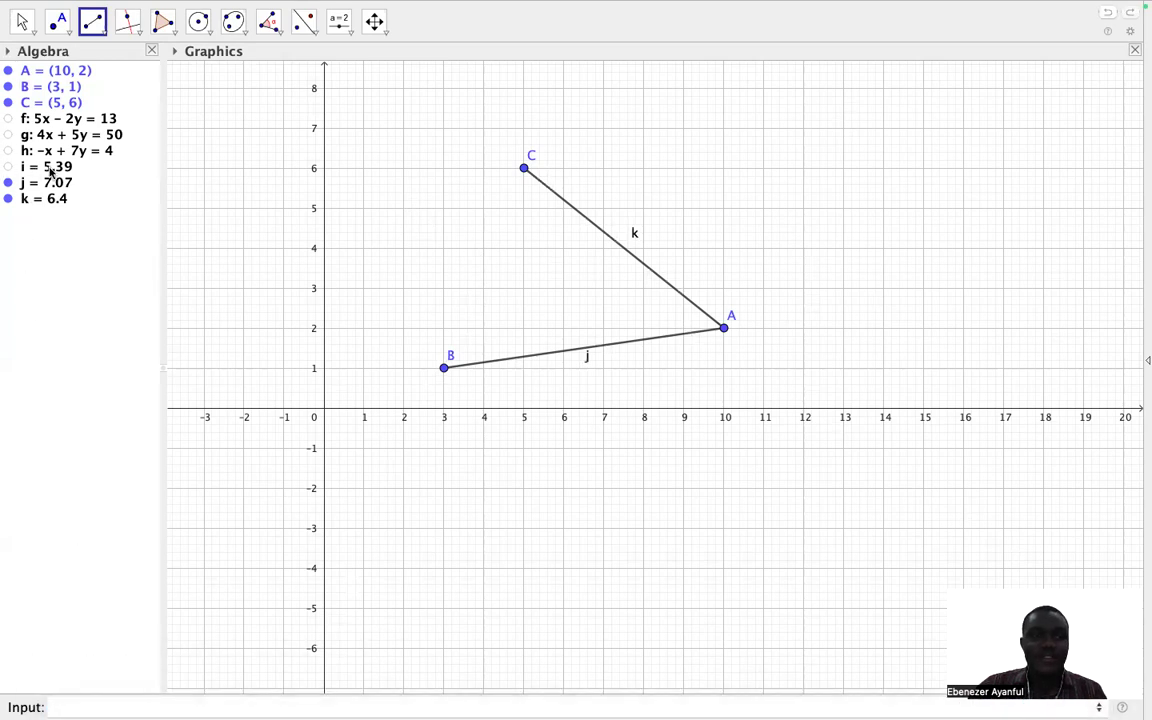
left_click(128, 708)
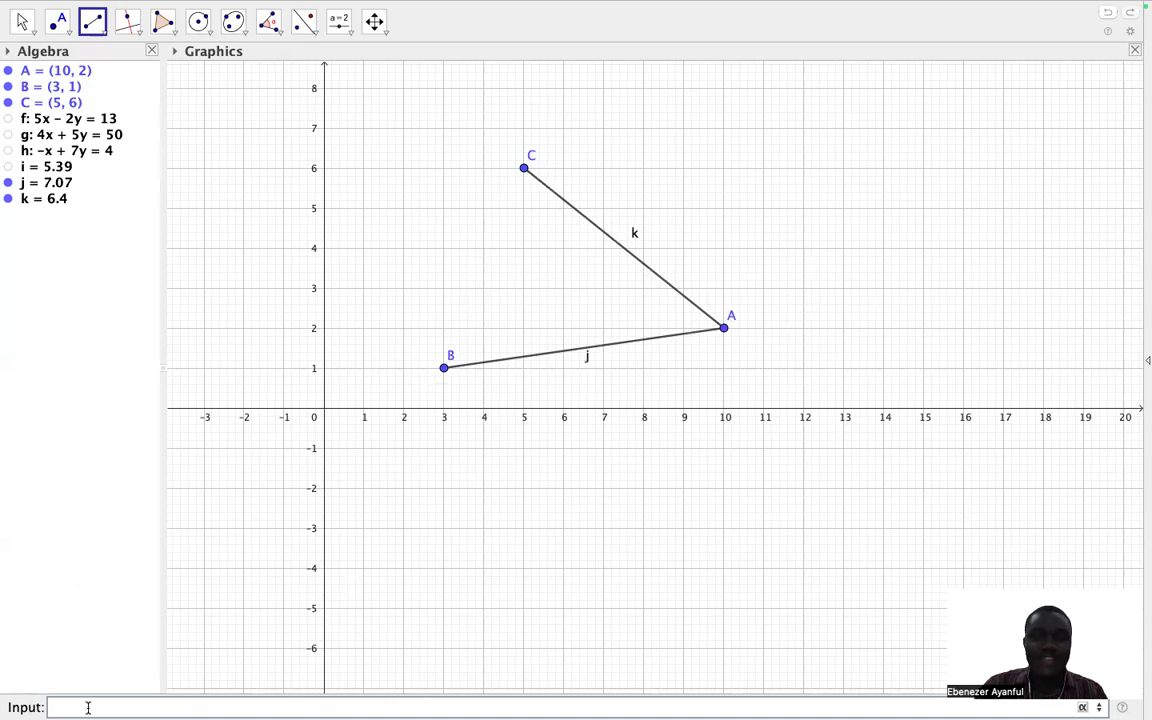
type("p")
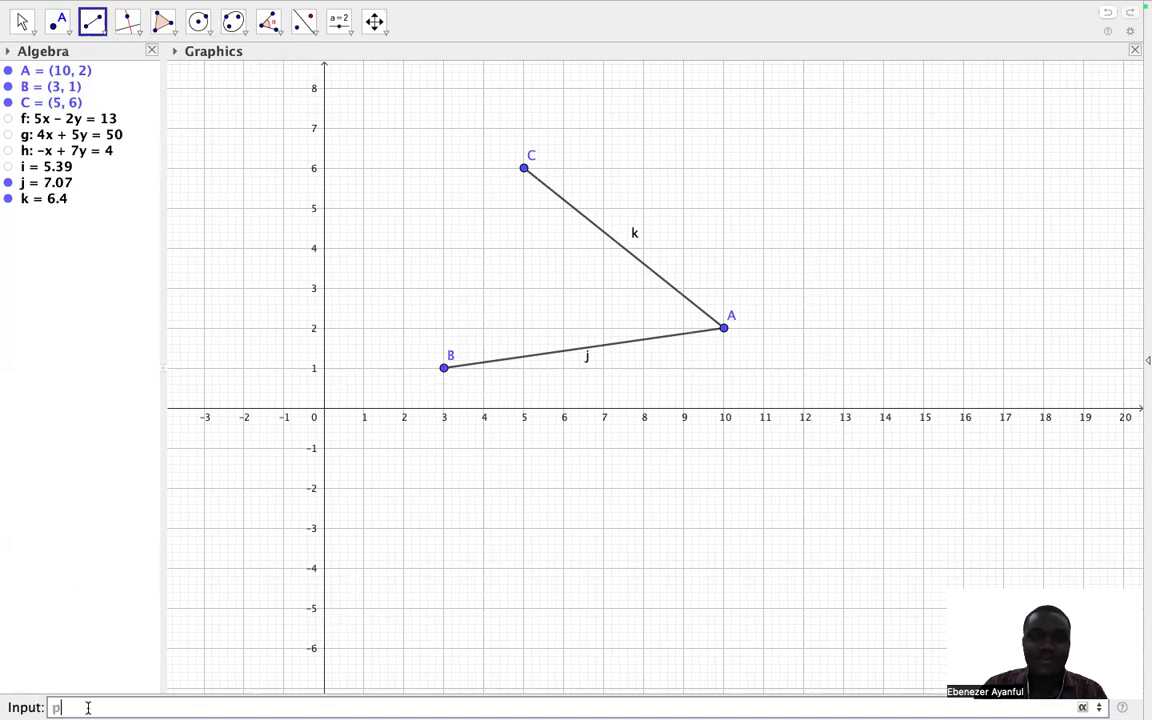
type(" =")
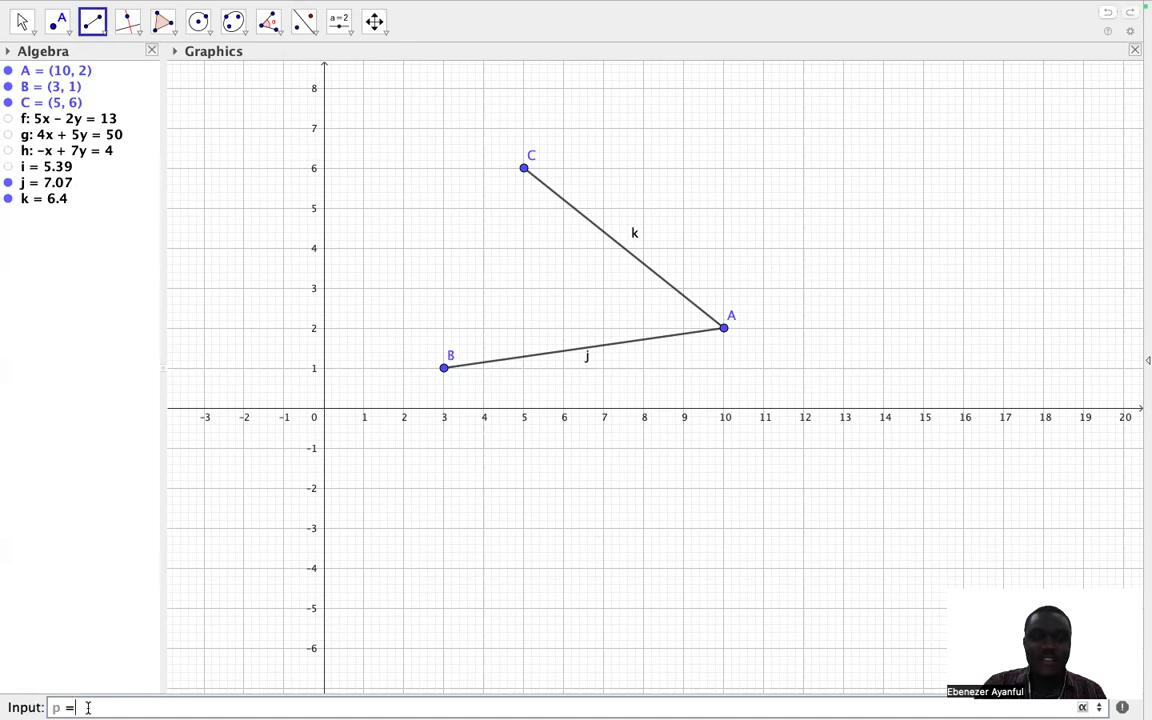
type("seg")
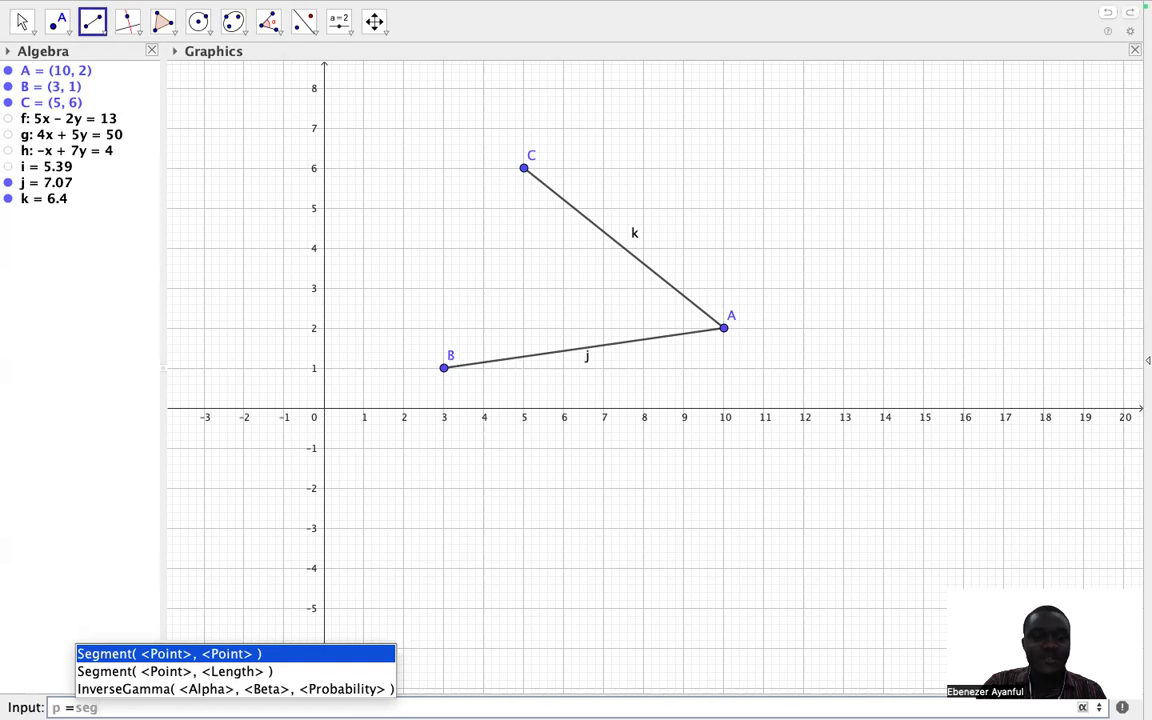
key("Return")
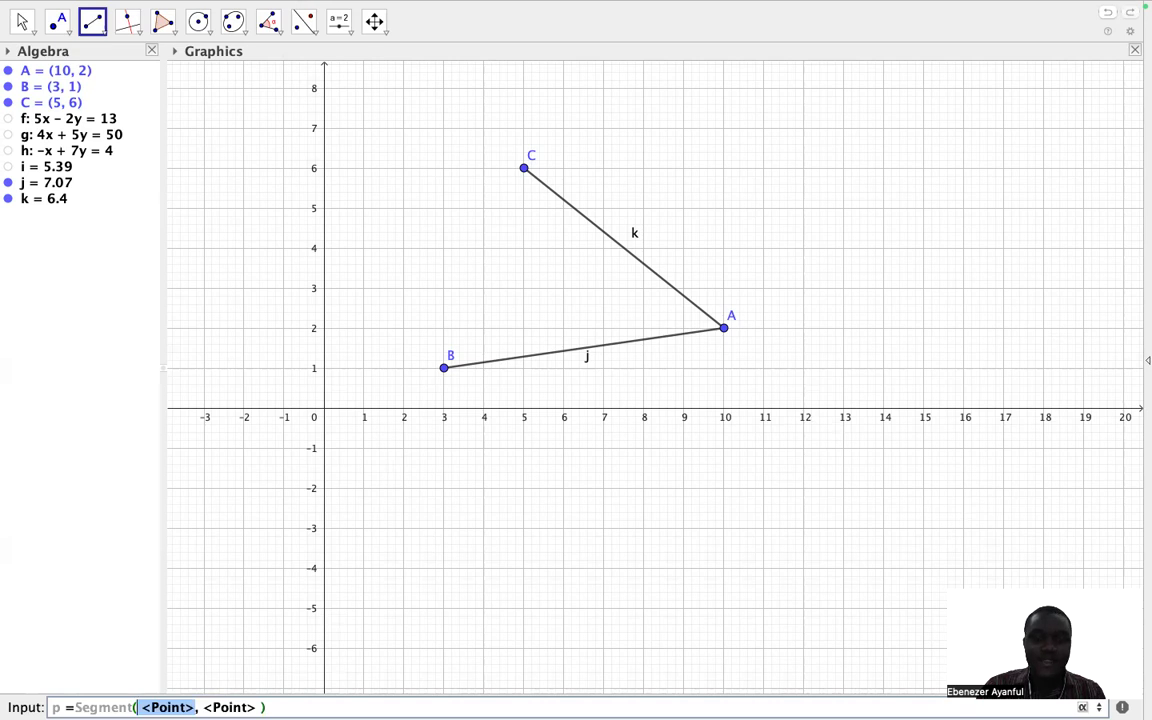
type("b")
key("BackSpace")
type("B")
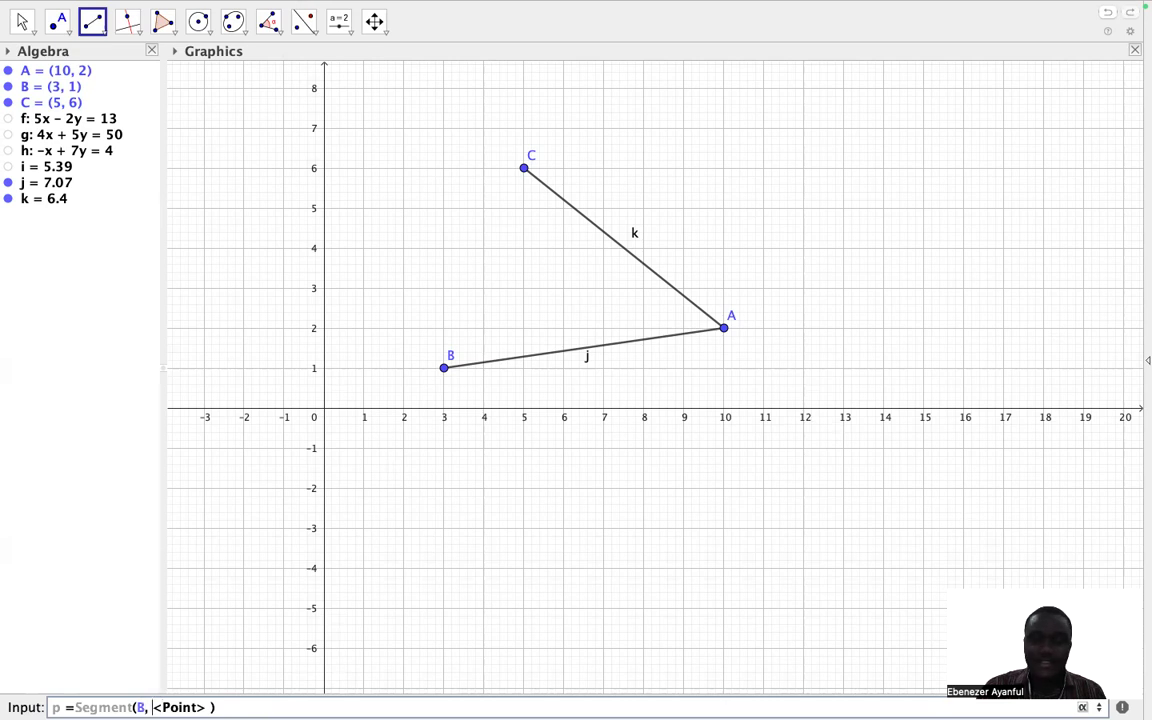
key("Right")
key("Right")
key("Right")
key("Right")
key("Right")
key("BackSpace")
key("BackSpace")
key("BackSpace")
key("BackSpace")
key("BackSpace")
key("BackSpace")
key("BackSpace")
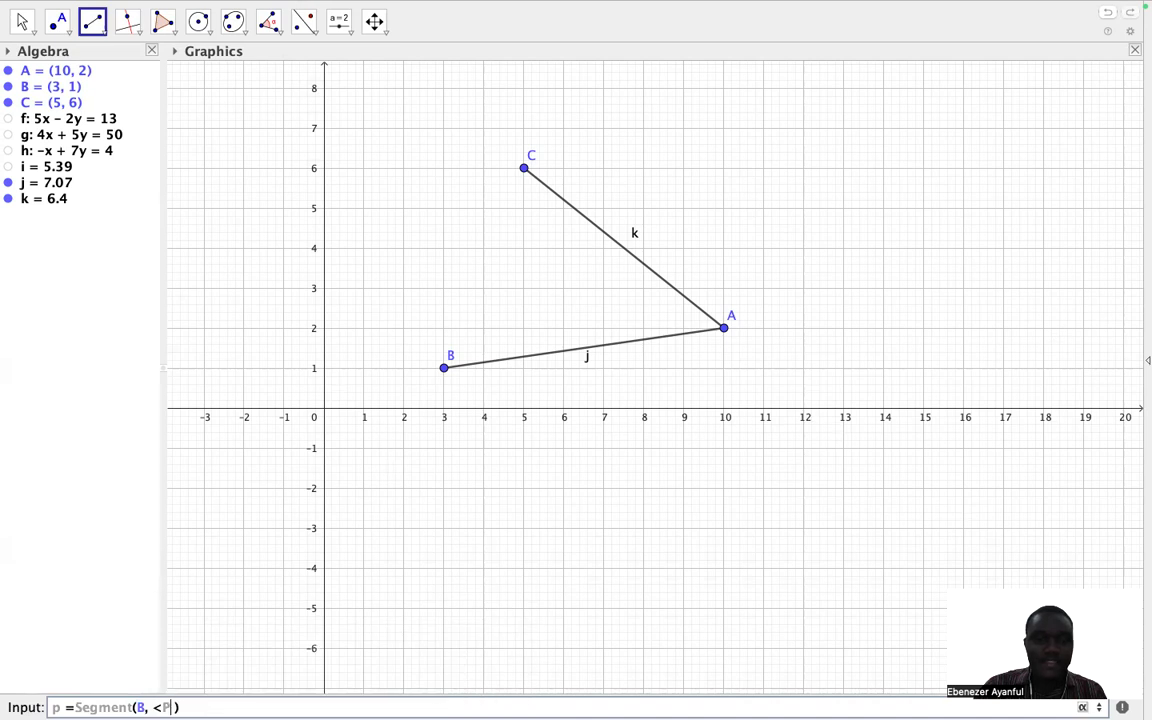
type("C")
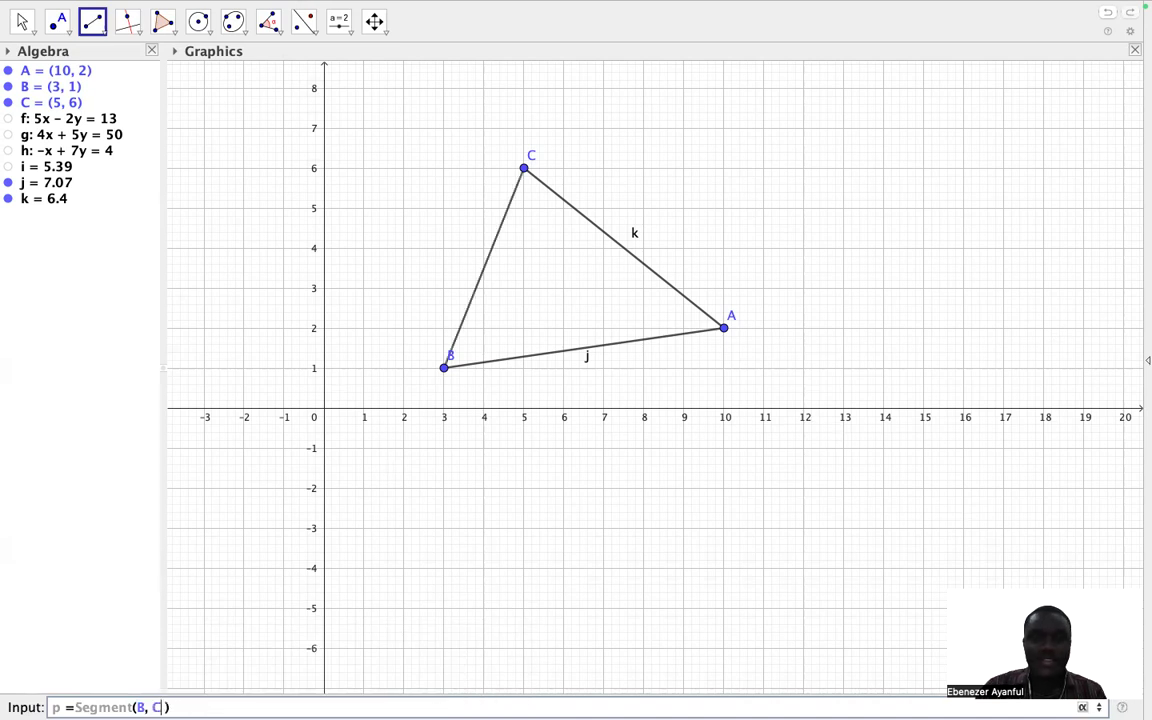
key("Return")
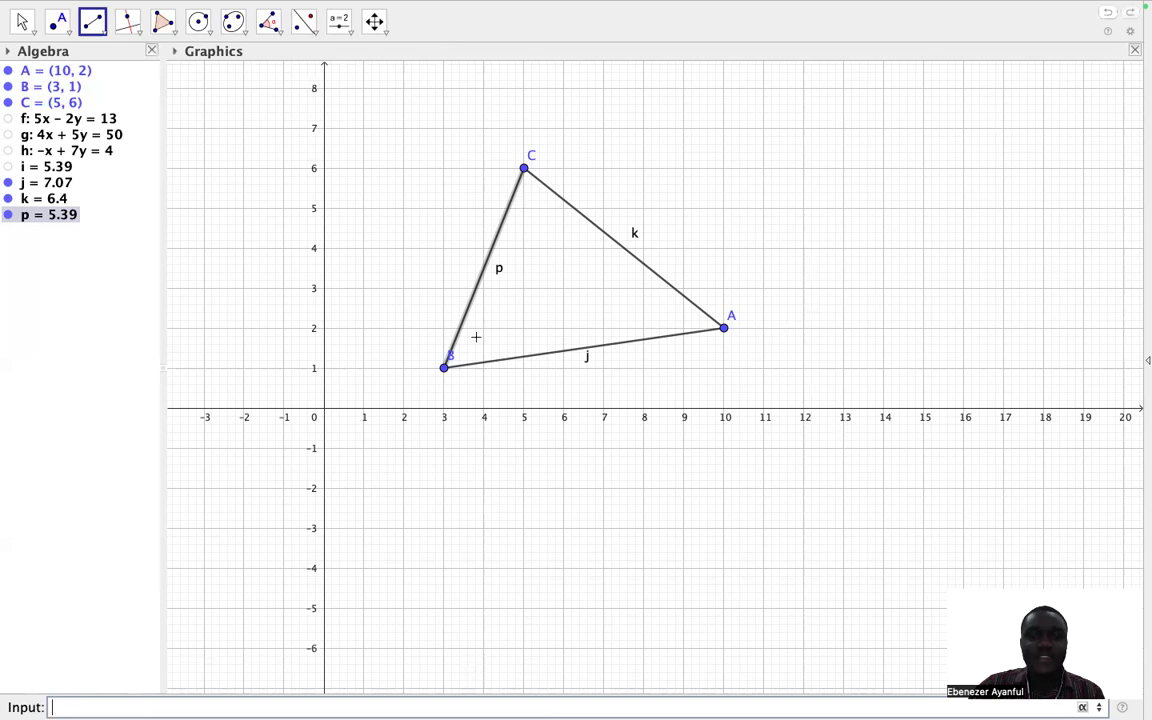
Use the Polygon tool to create a triangle through points C, B and A, closing it back at C
left_click(158, 30)
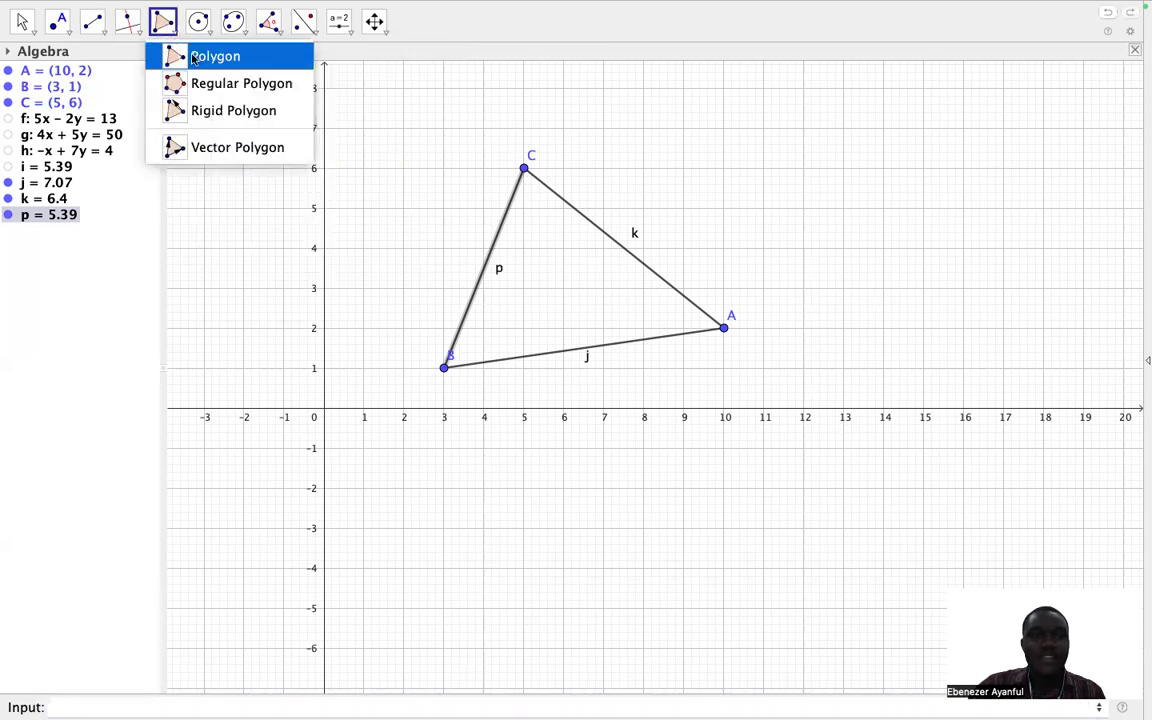
left_click(200, 57)
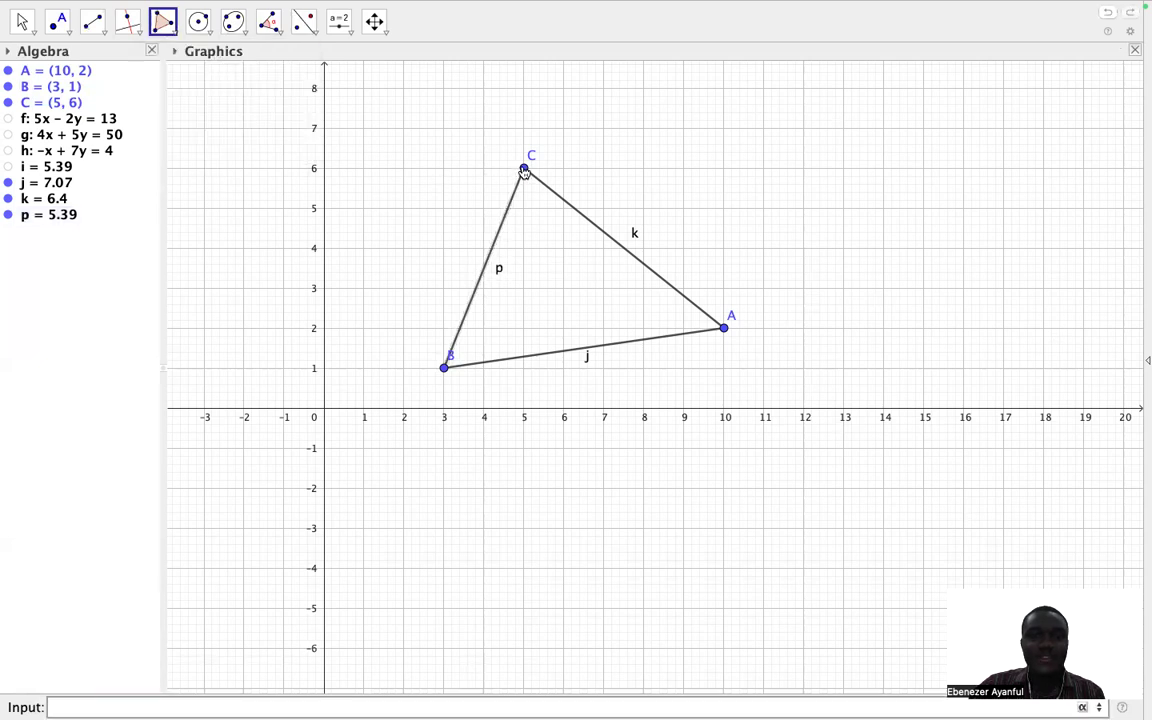
left_click(524, 169)
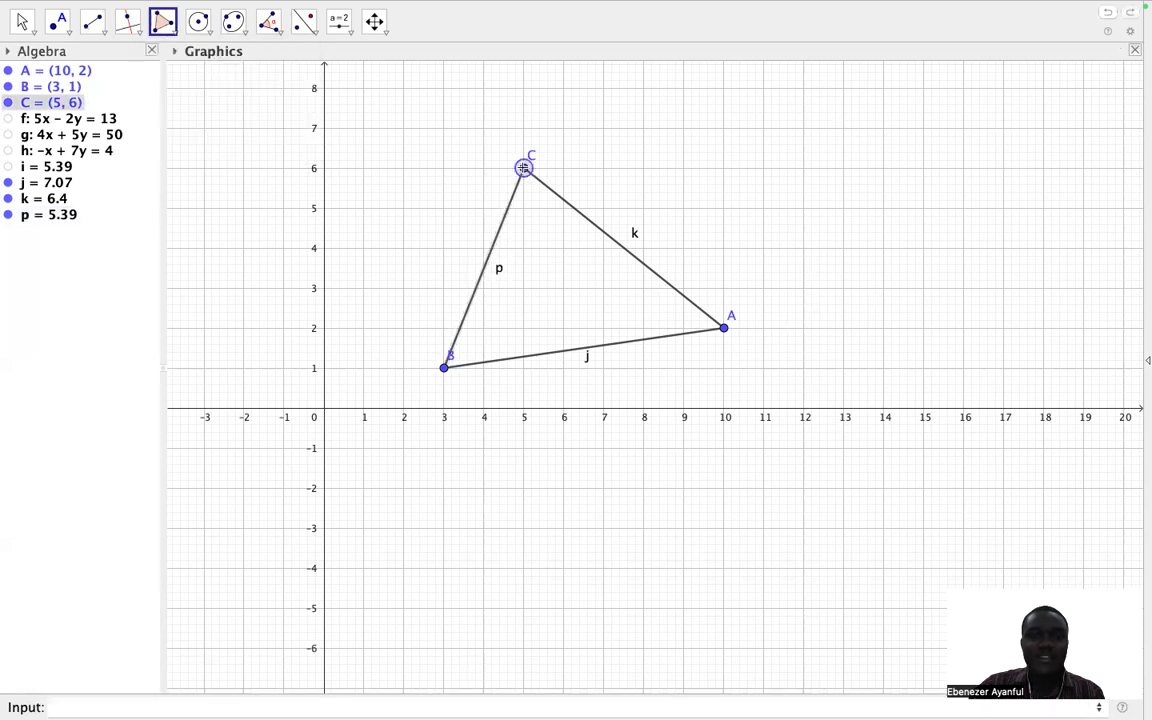
left_click(445, 368)
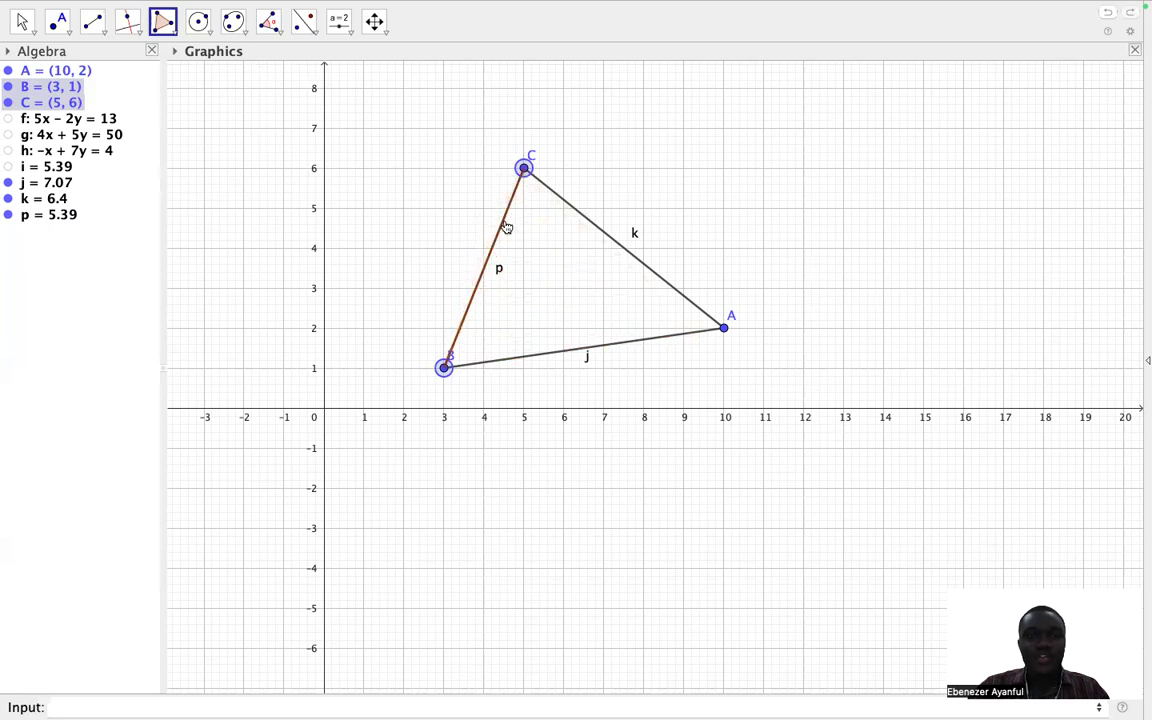
left_click(725, 330)
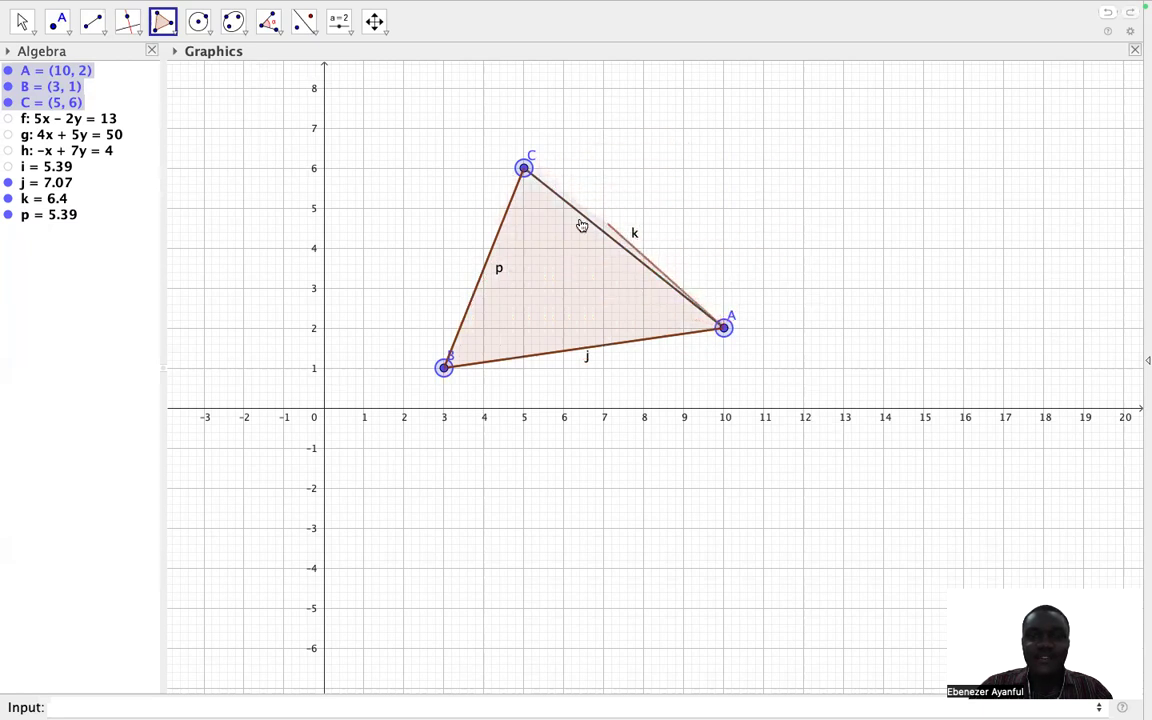
left_click(524, 168)
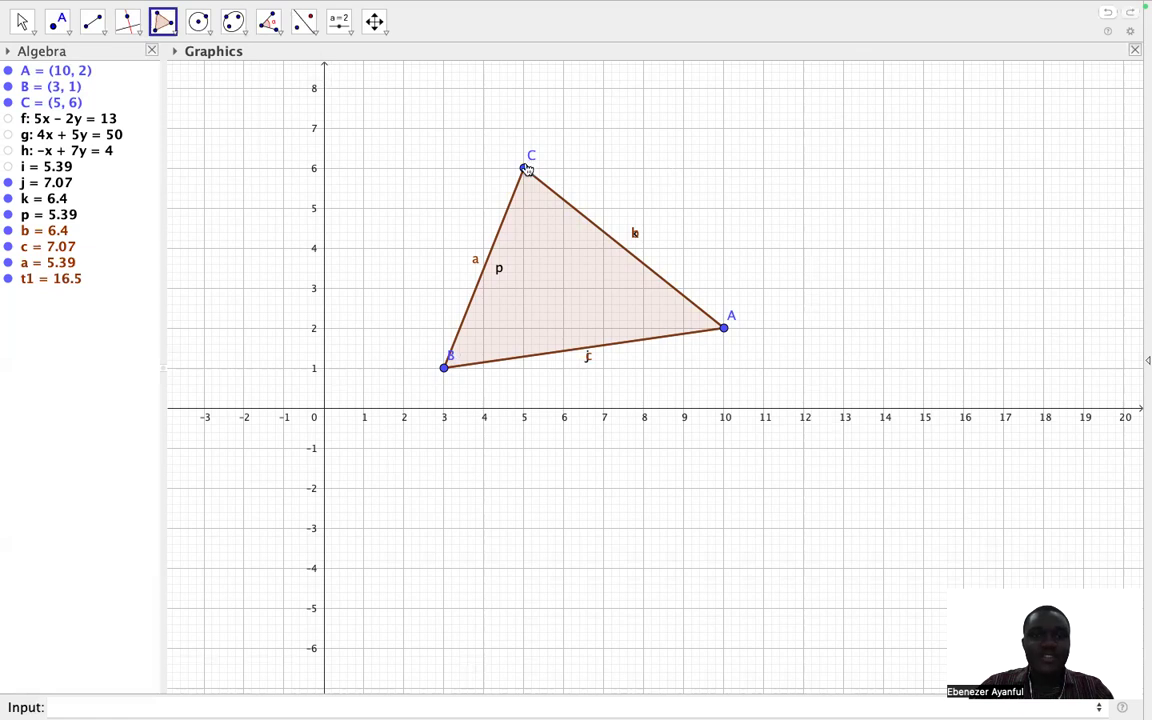
left_click(174, 22)
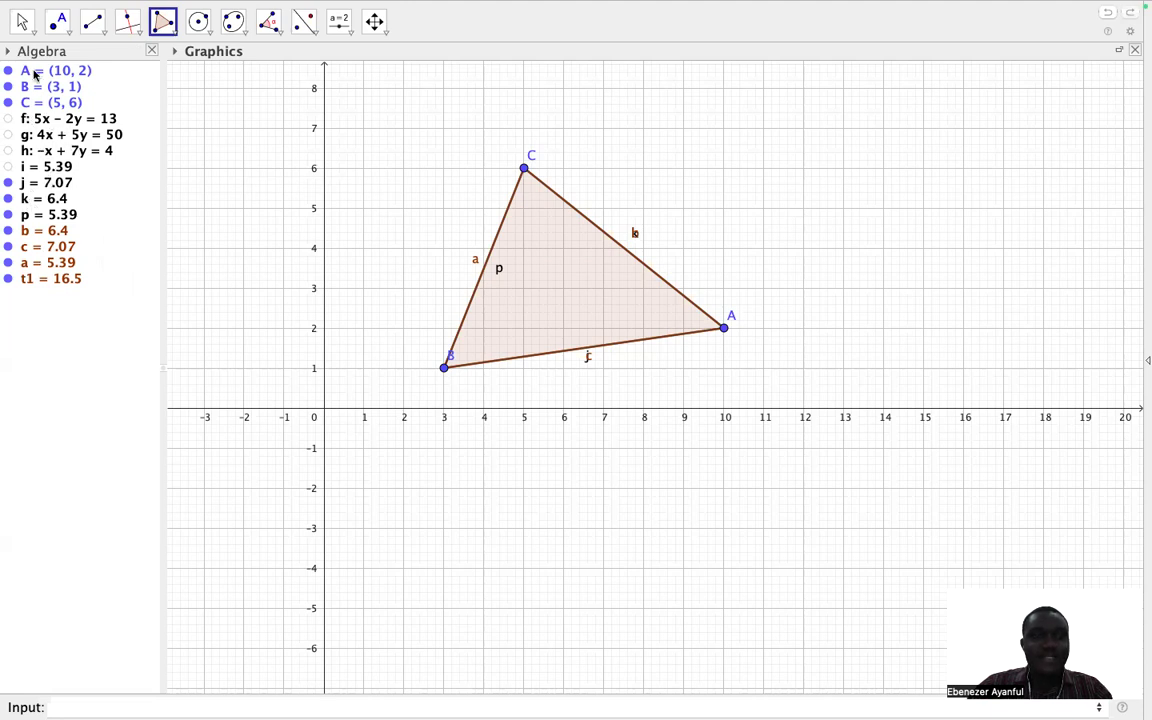
Sort the objects in the Algebra view by Object Type
left_click(6, 55)
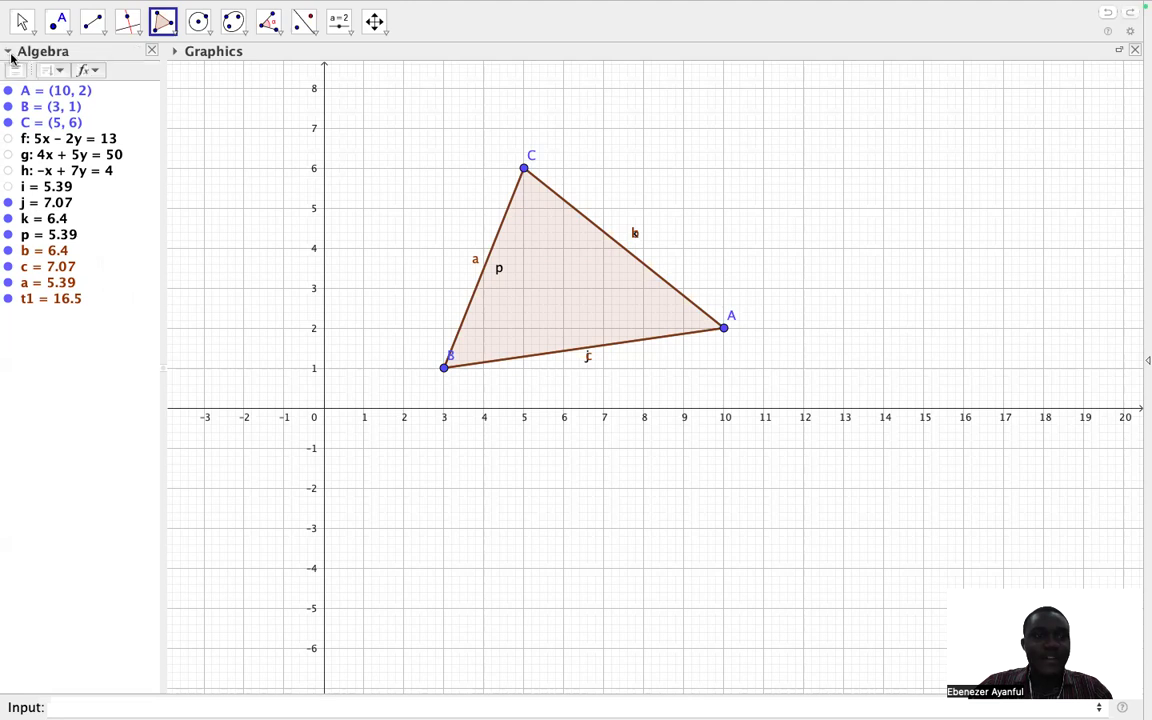
left_click(59, 70)
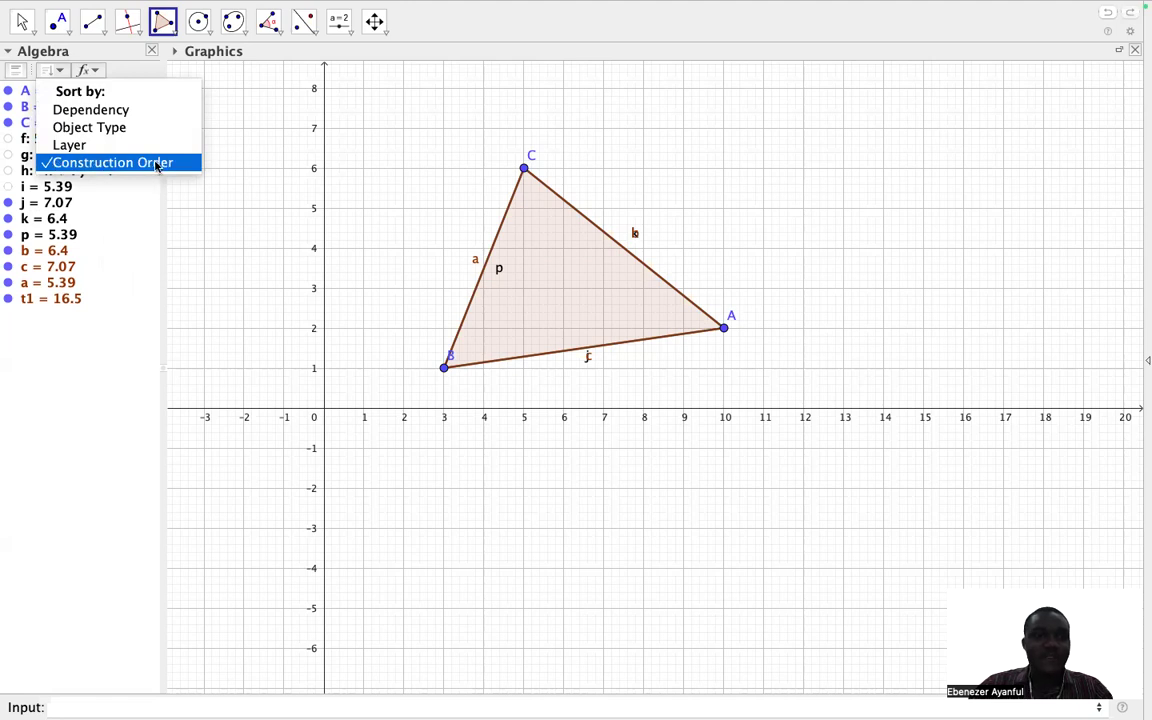
left_click(90, 128)
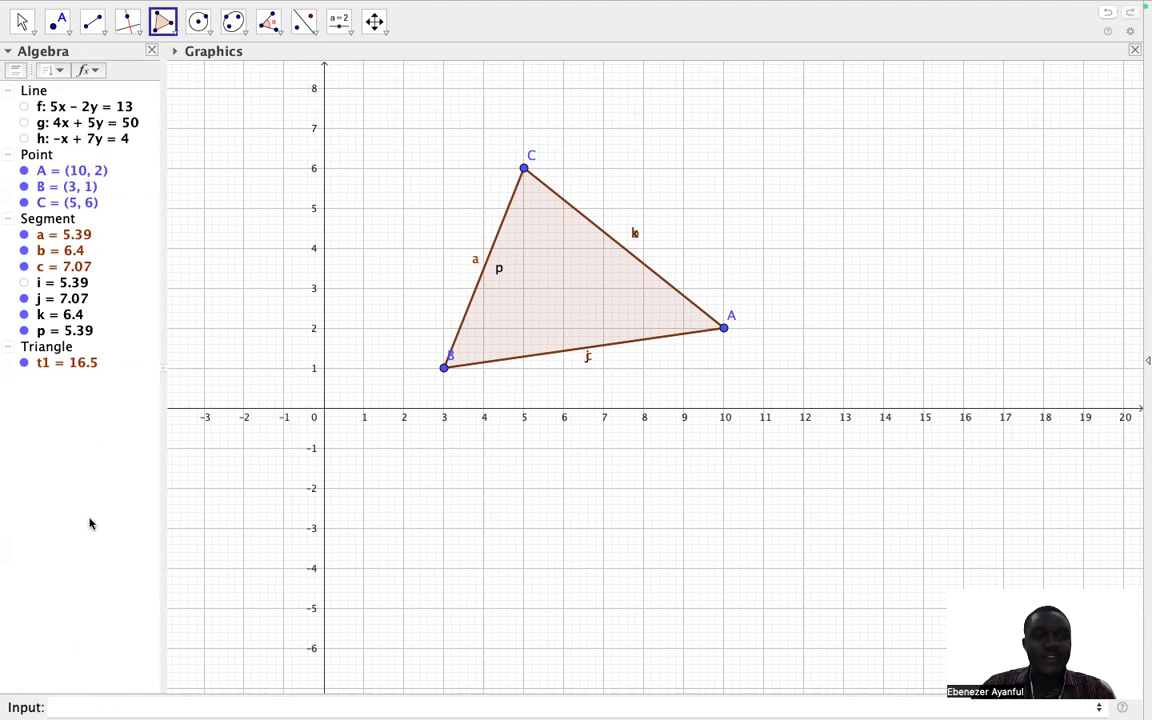
Plot the line y = 4x + 3 by entering its equation
left_click(110, 707)
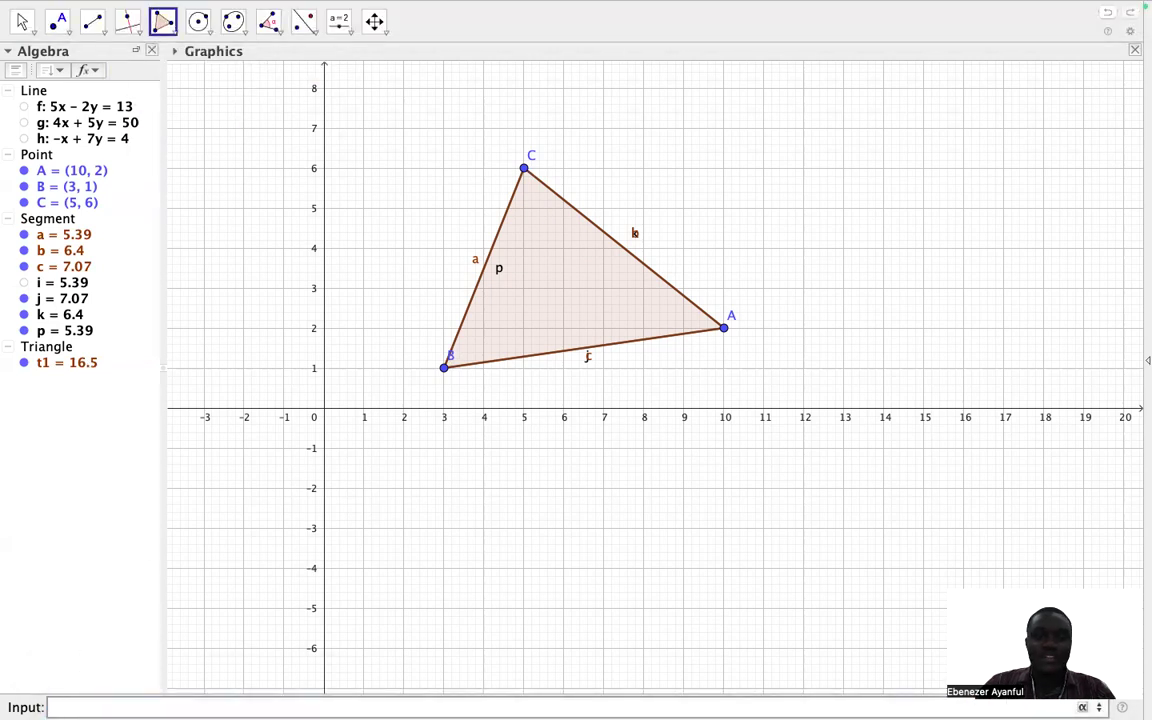
type("y =")
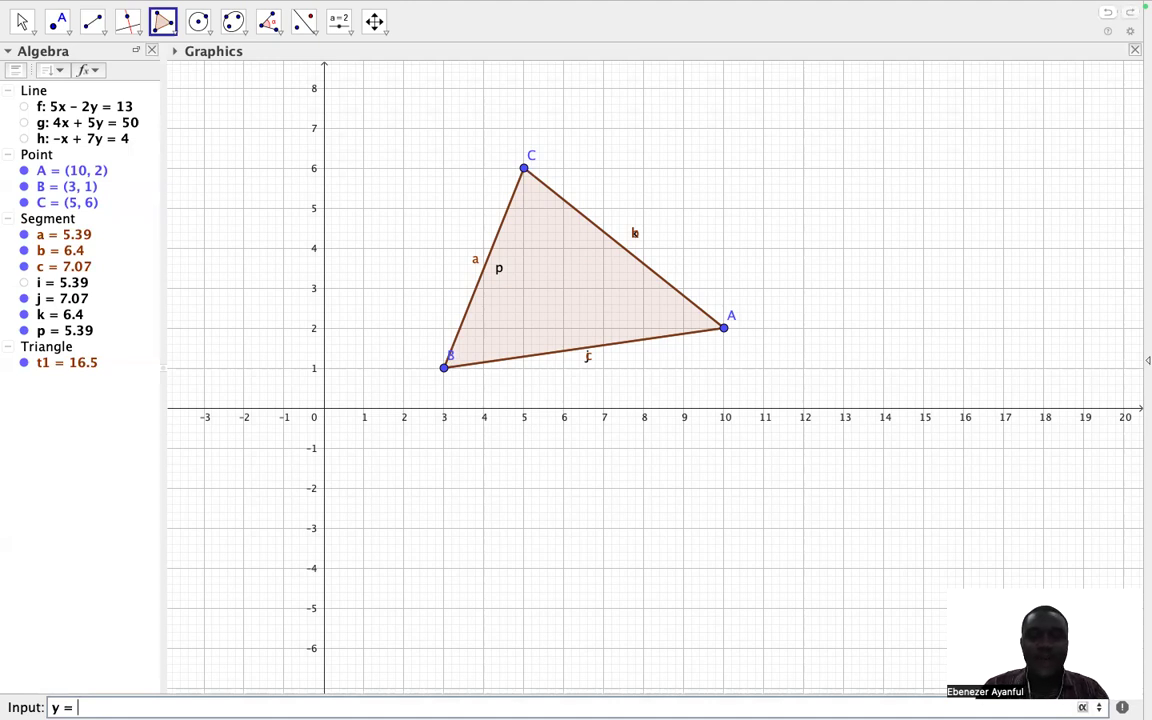
type("4x")
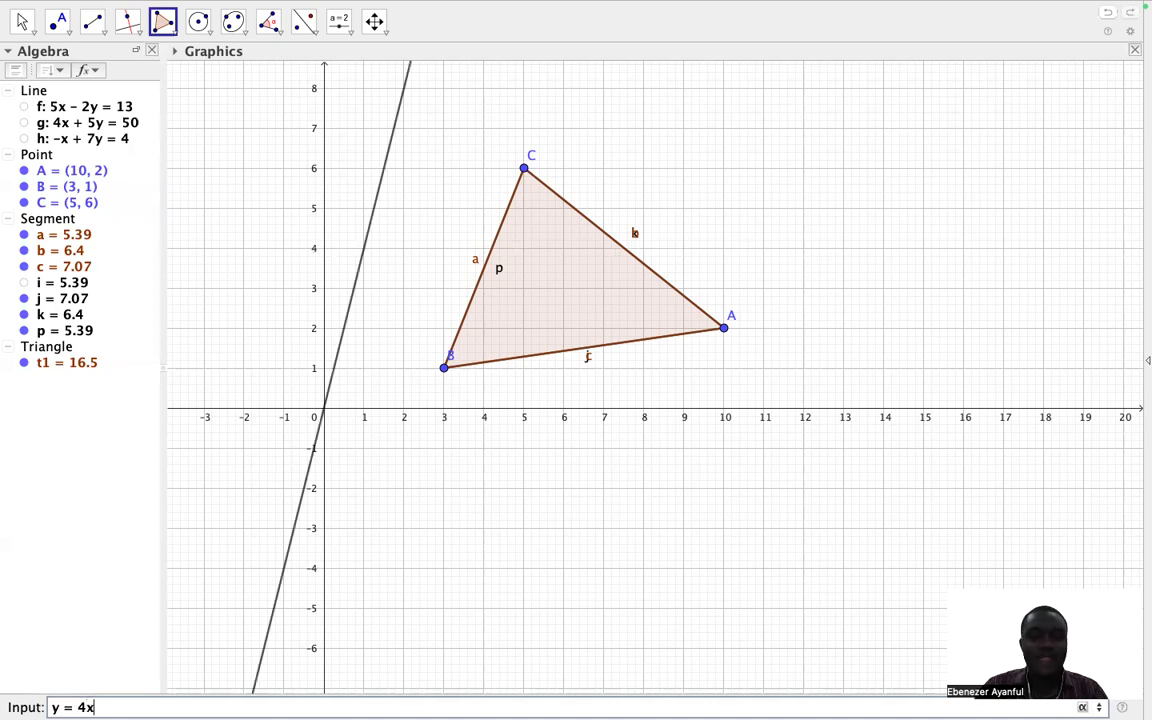
type(" +3")
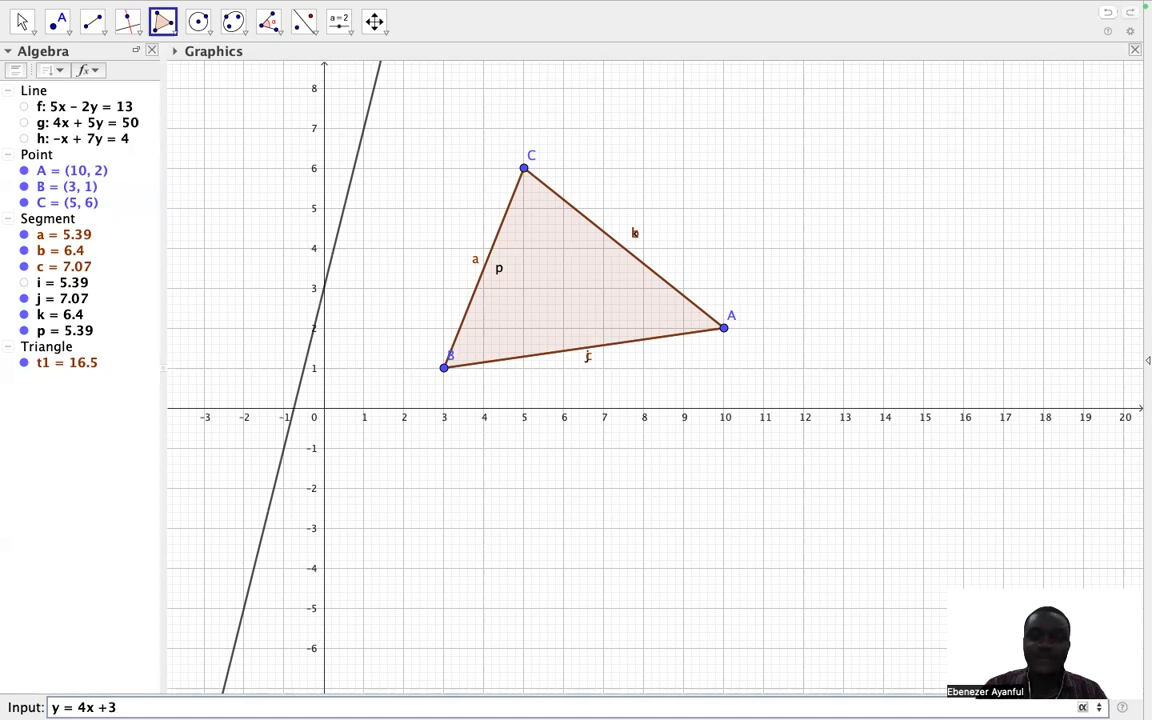
key("Return")
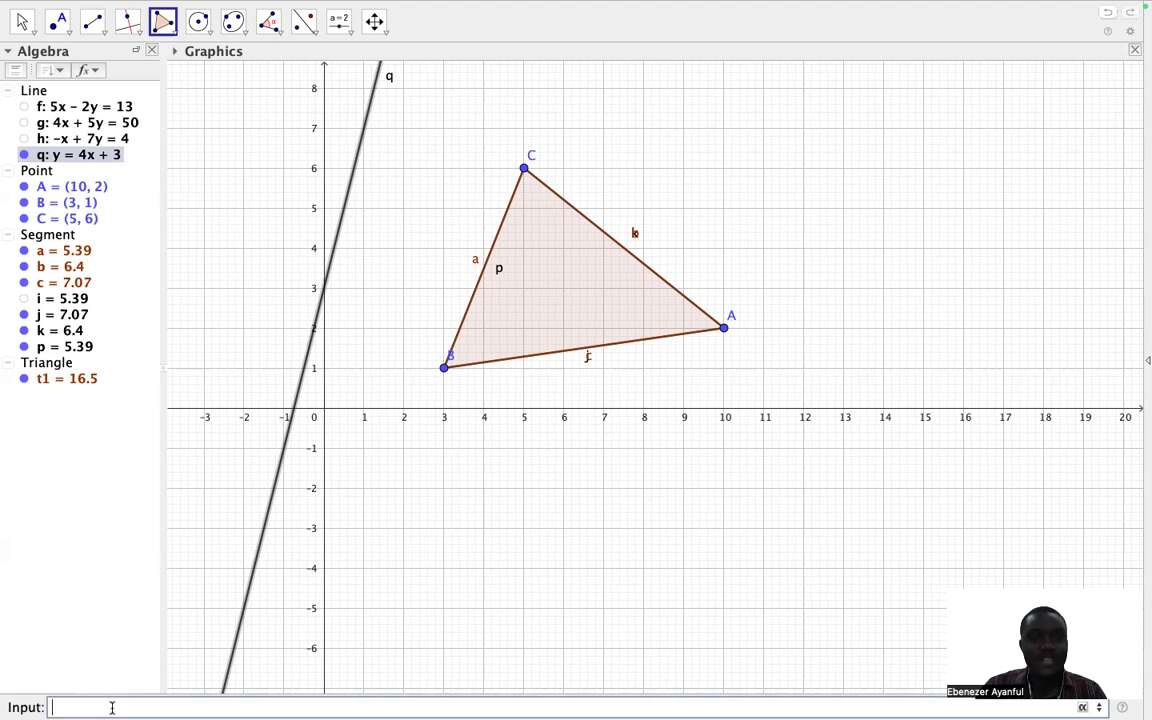
Plot the parabola y = 4x^2 + 6x - 1 by entering its equation
type("y =")
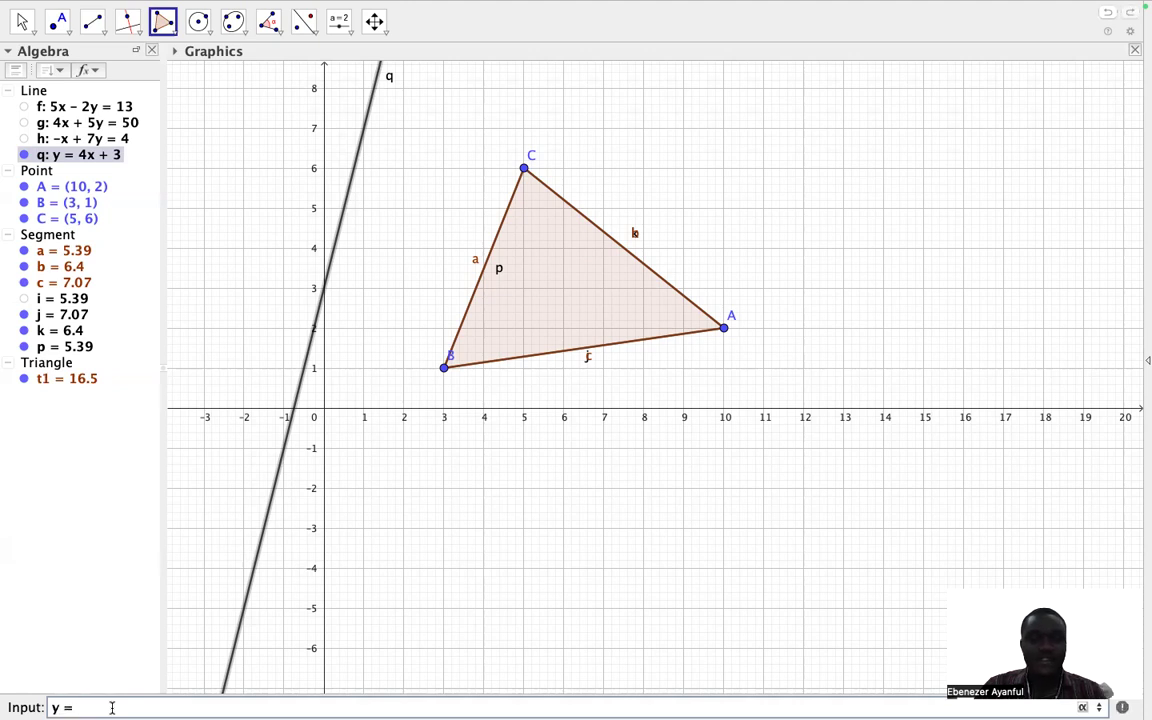
type(" 4x")
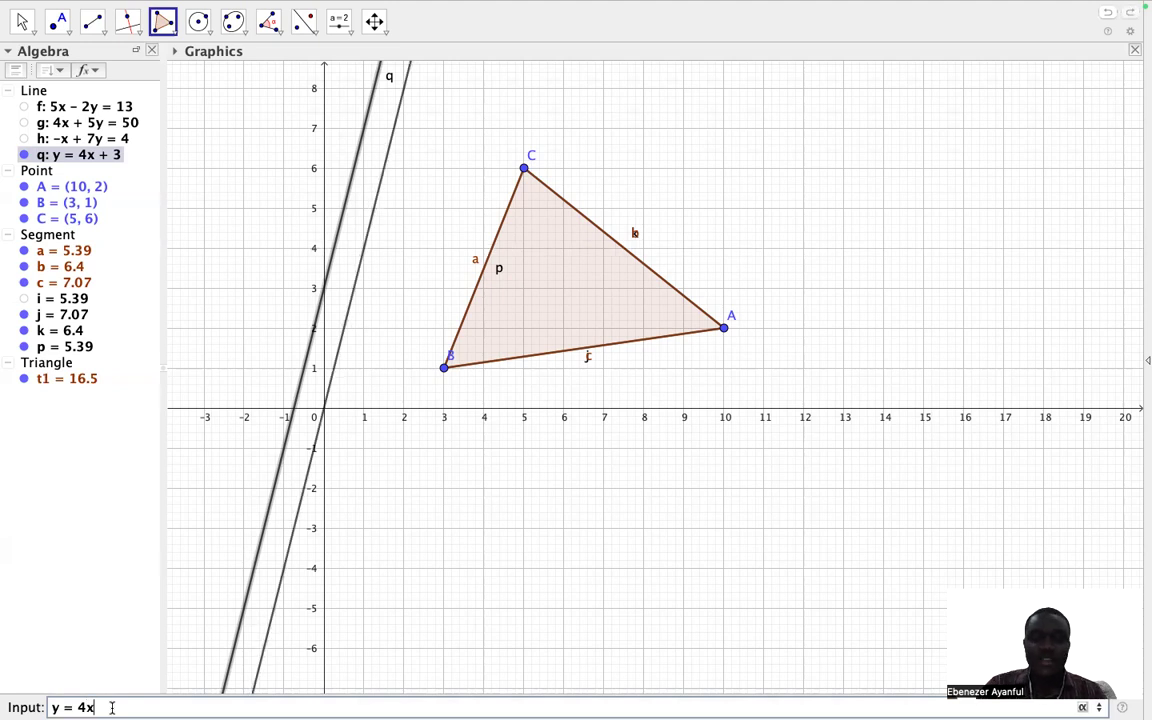
type("^2")
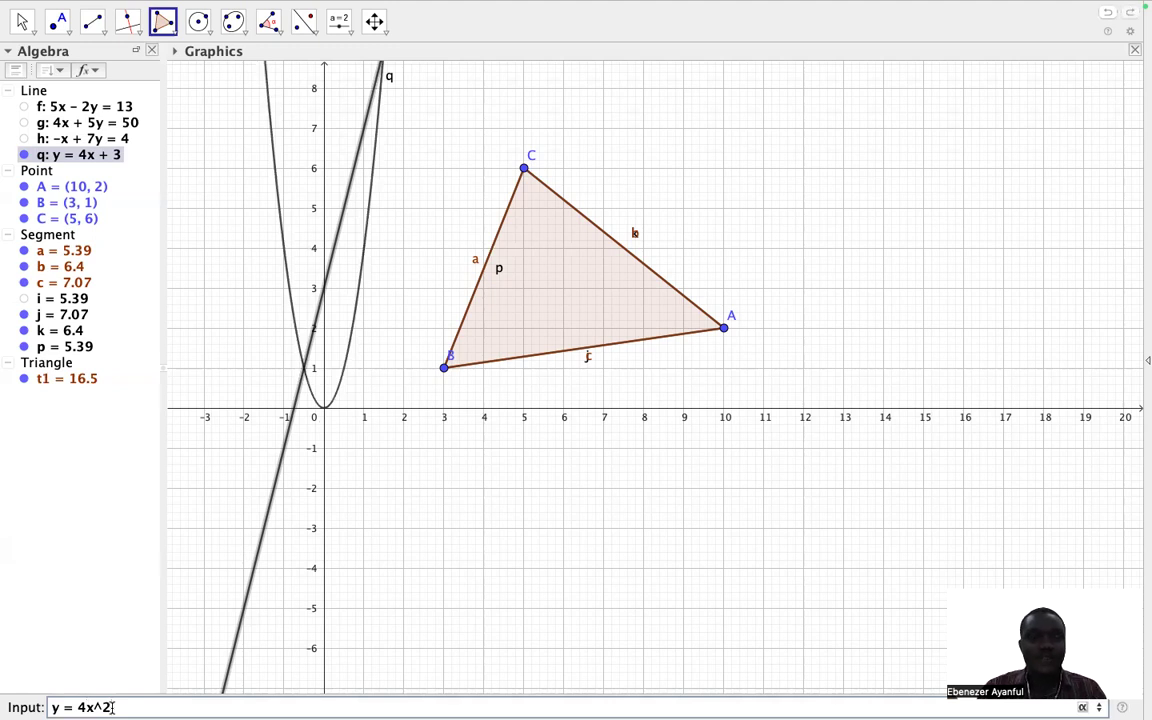
type("+7")
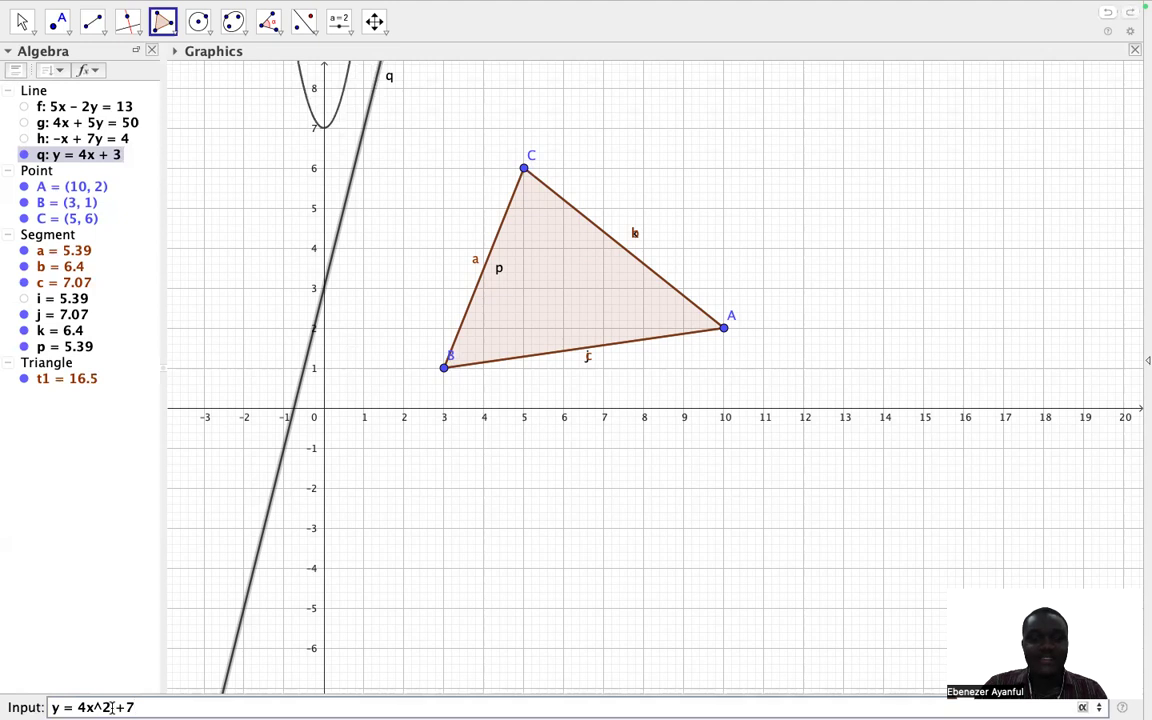
key("BackSpace")
type("6")
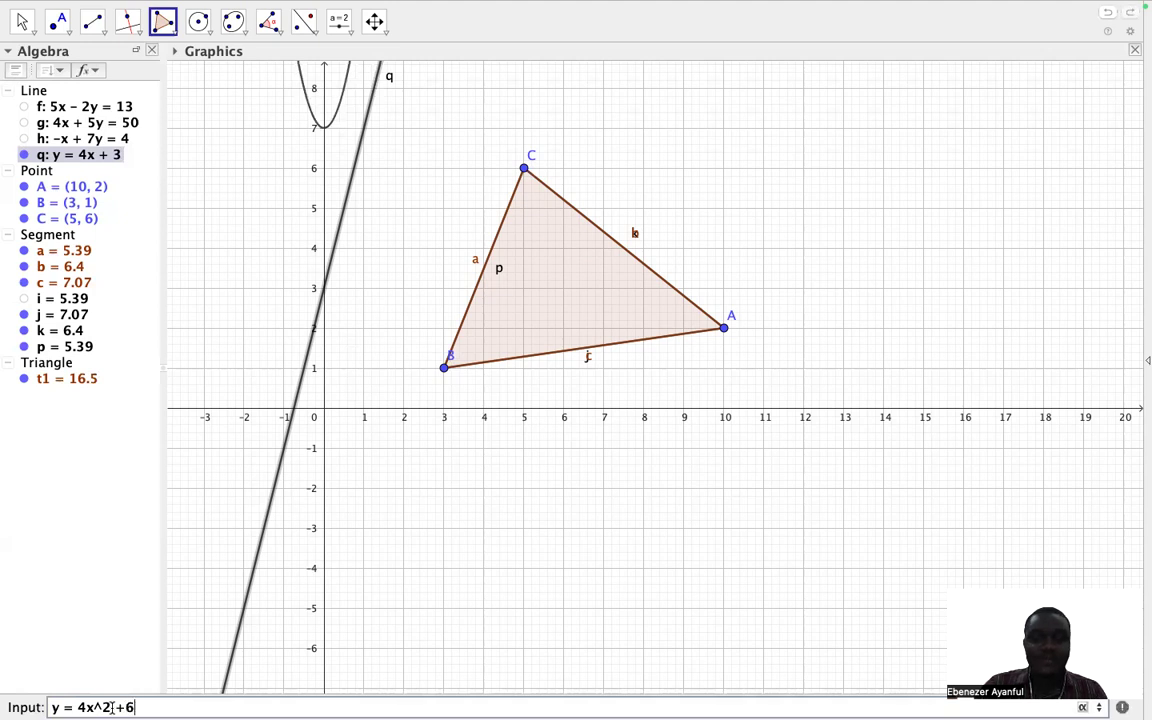
type("x")
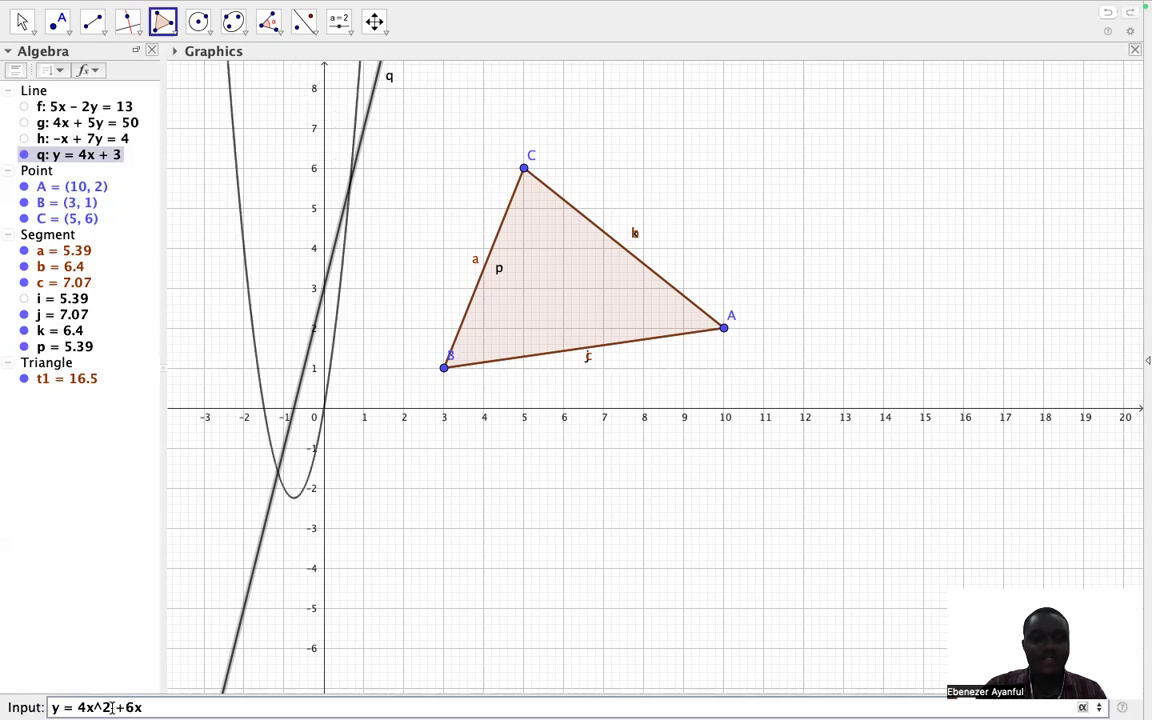
type("+")
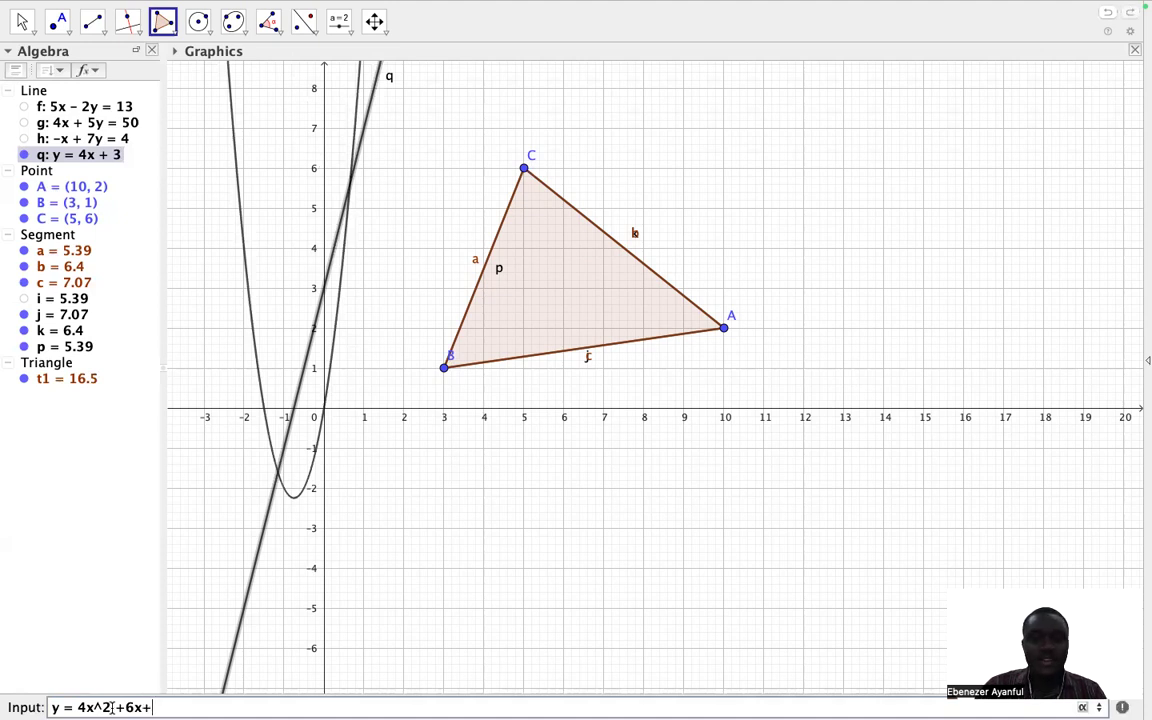
type("5")
key("BackSpace")
type("7")
key("BackSpace")
type("1")
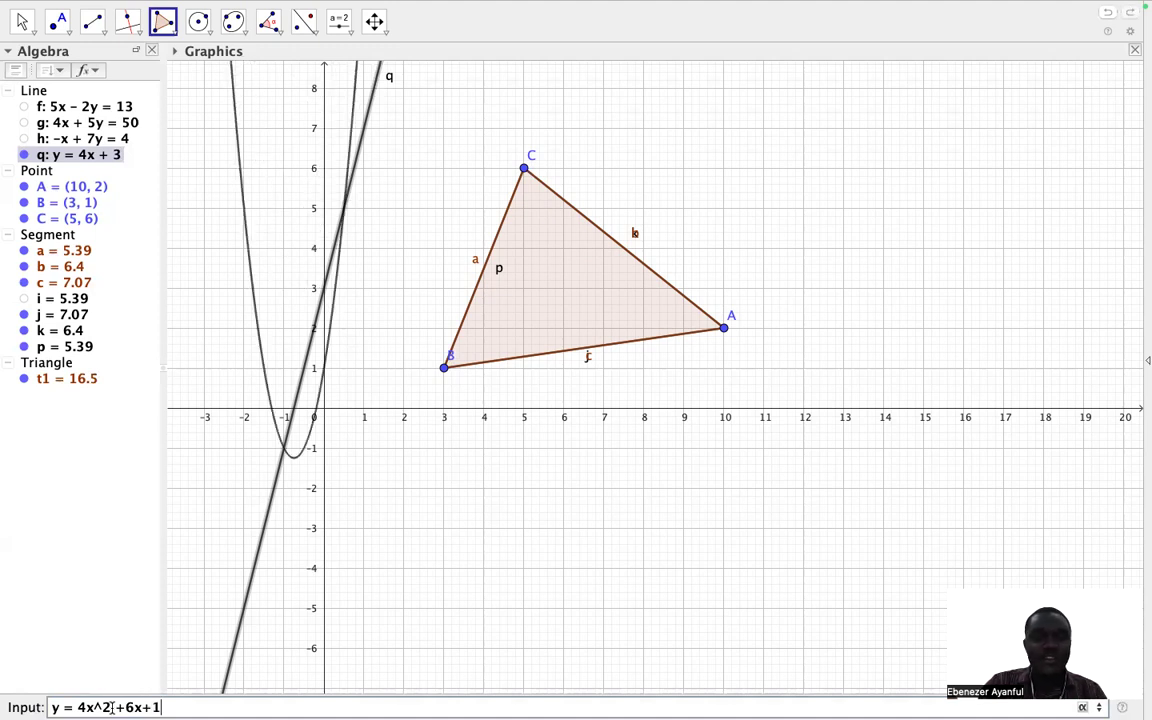
key("BackSpace")
type("-1")
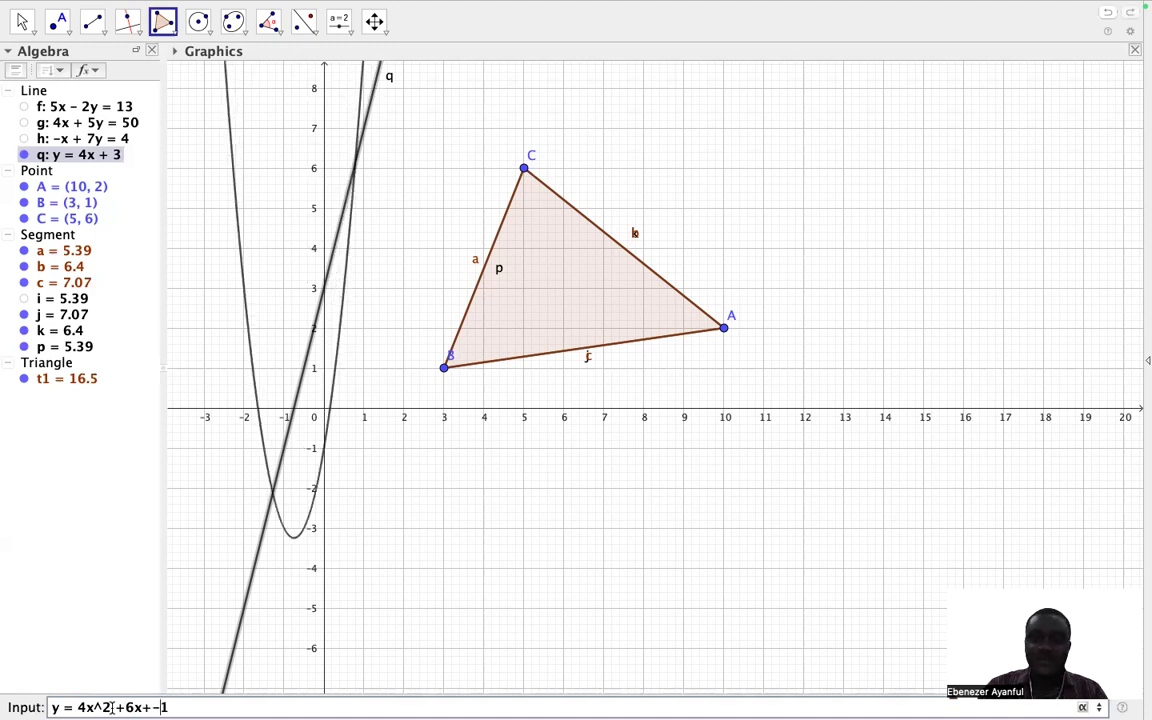
key("BackSpace")
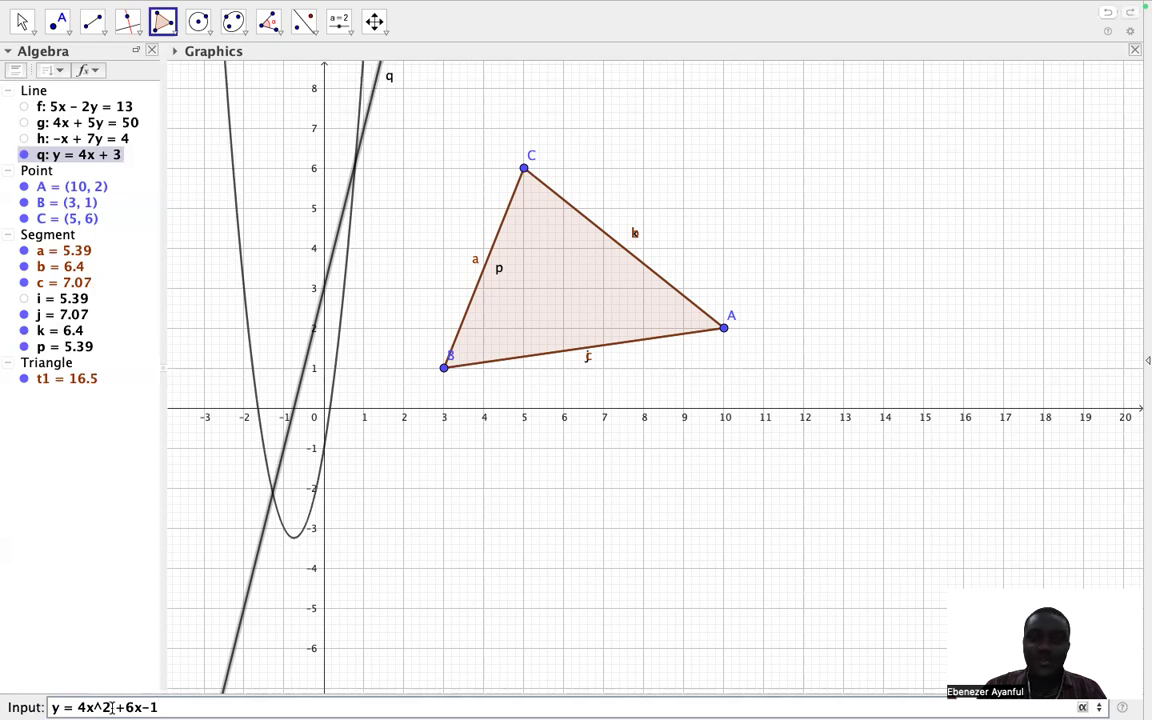
key("Return")
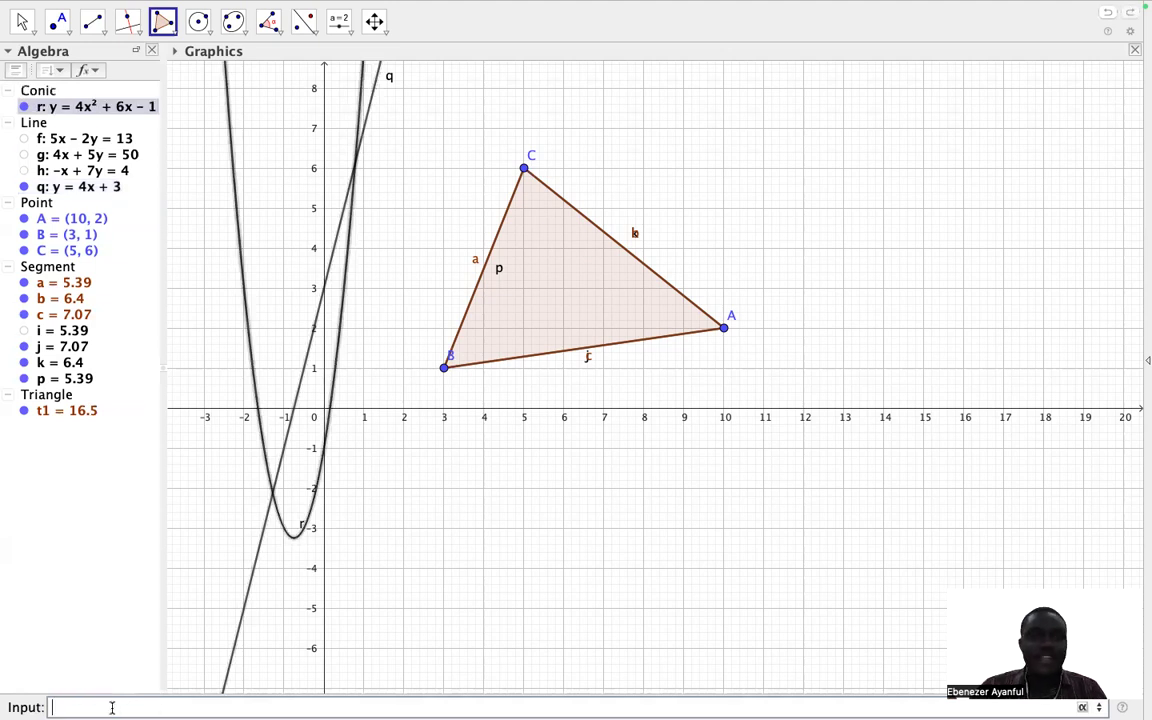